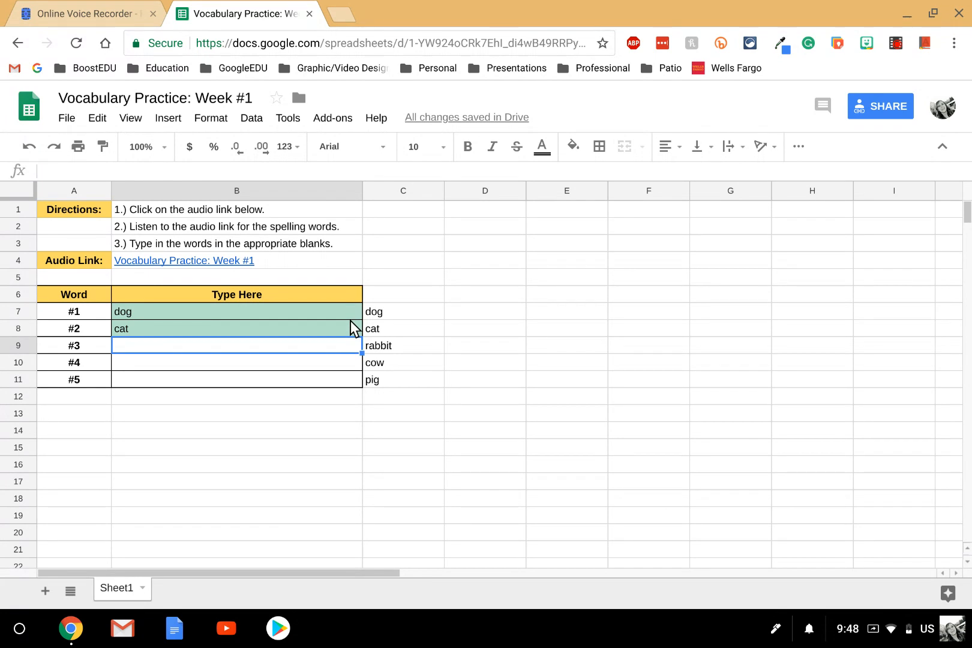
# - Review the audio link in B4 and the Online Voice Recorder page, and return to the vocabulary spreadsheet
pyautogui.click(279, 259)
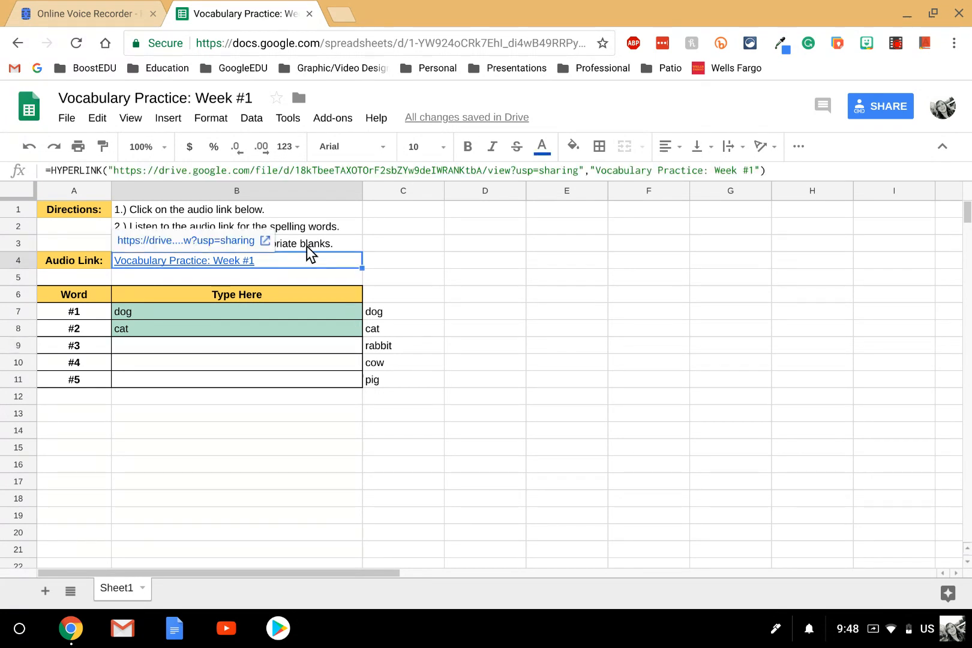
pyautogui.click(111, 12)
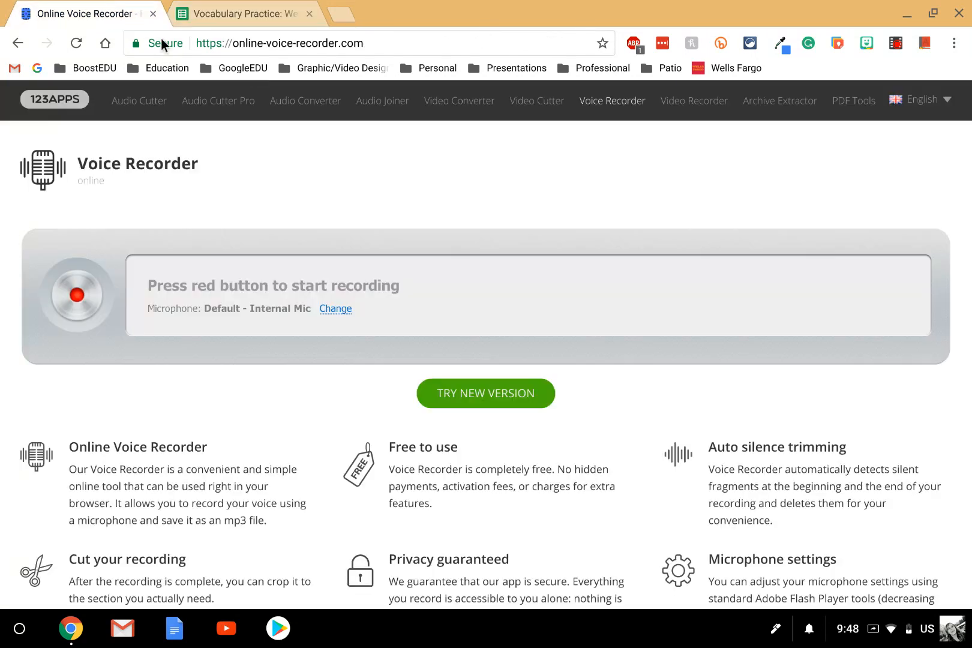
pyautogui.scroll(-2, 294, 160)
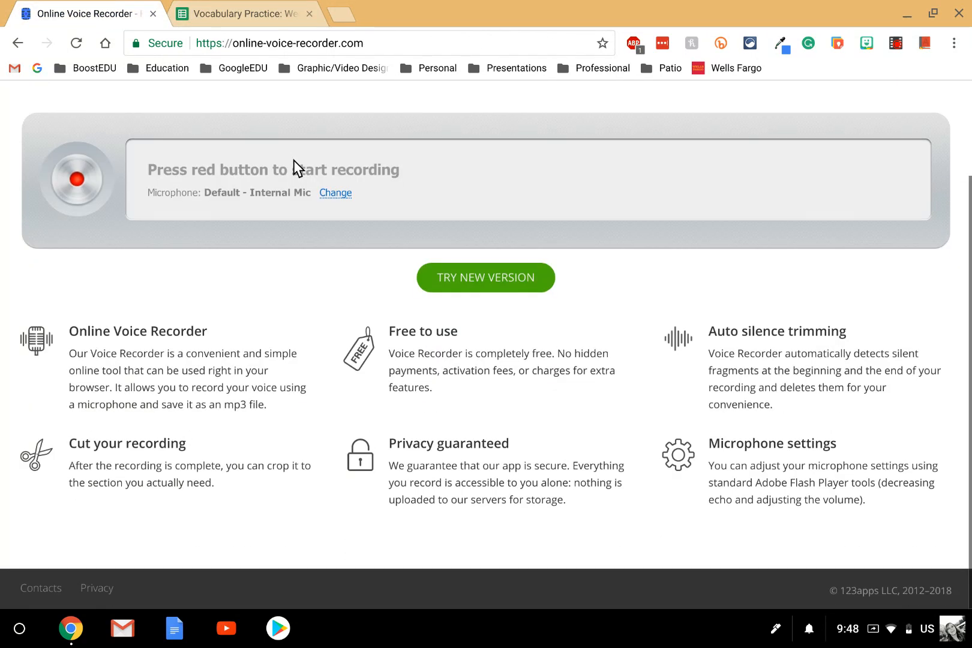
pyautogui.scroll(2, 293, 160)
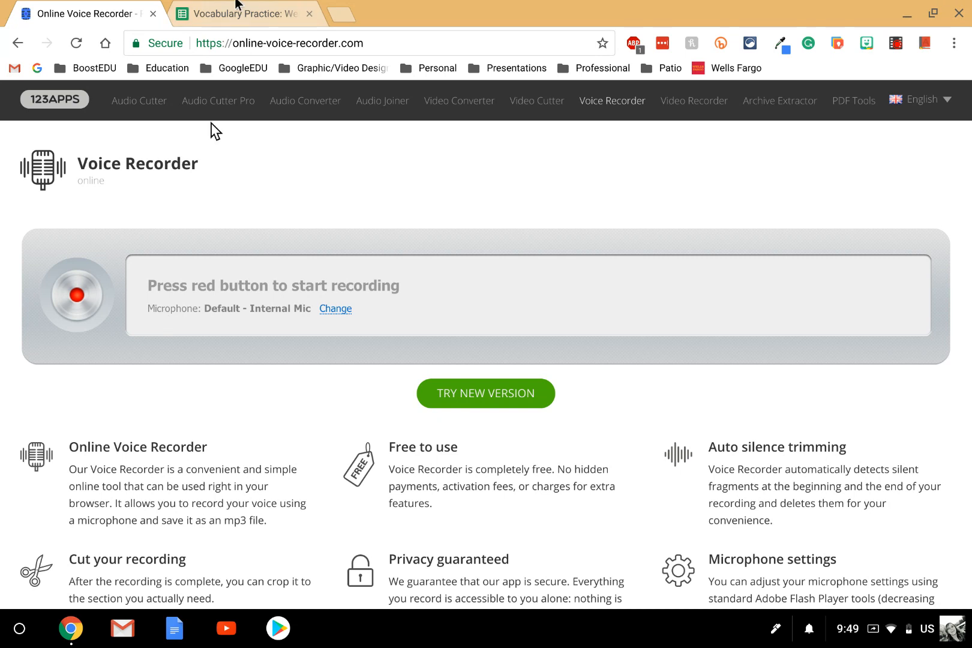
pyautogui.click(236, 8)
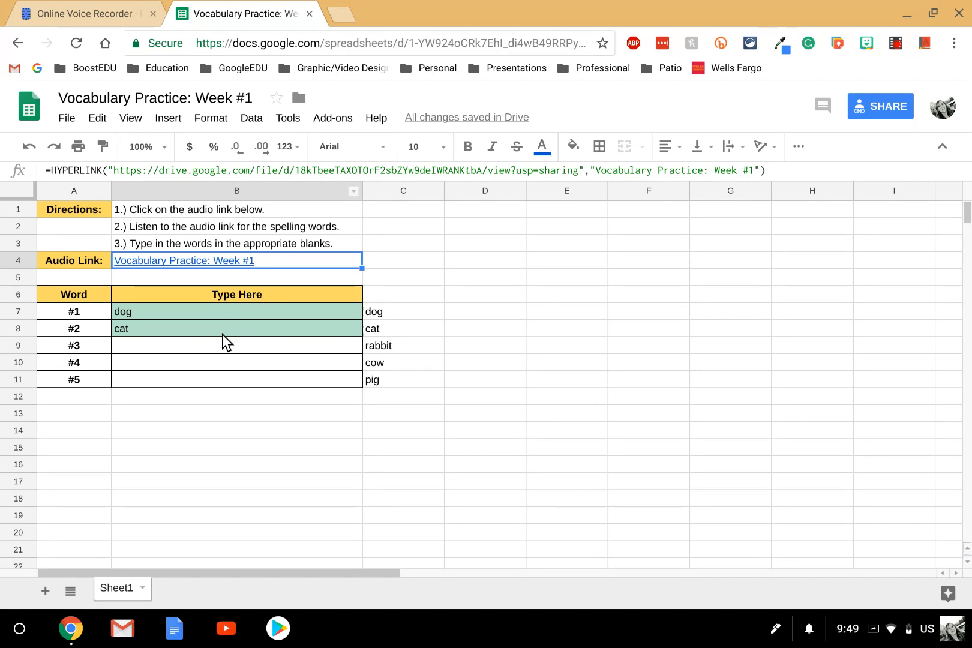
# - Enter the wrong word "dog" for word #2 in B8 to test its colouring, and replace it with "cat"
pyautogui.click(215, 315)
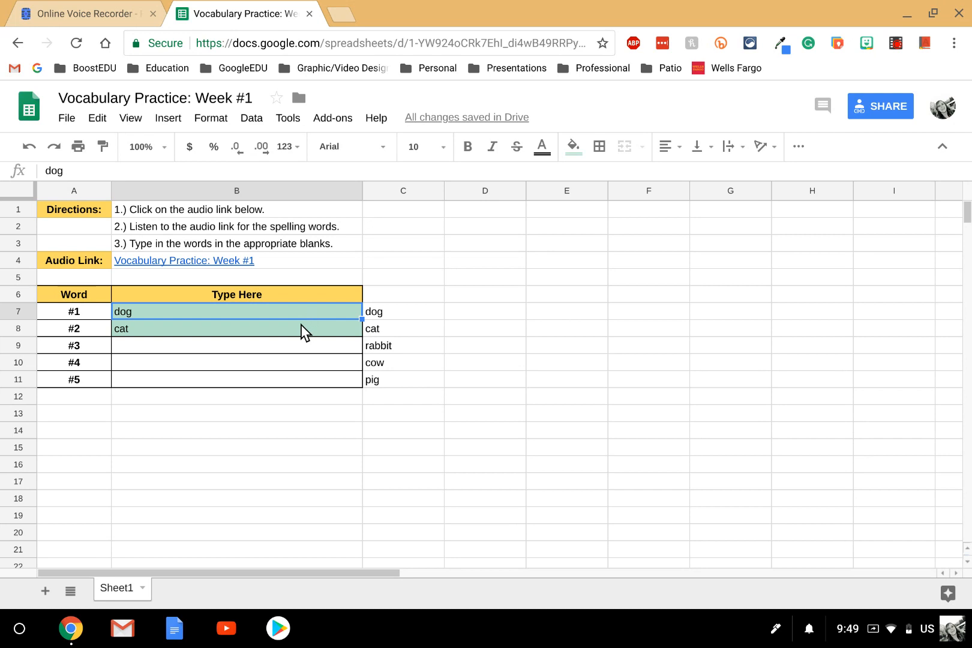
pyautogui.press('Return')
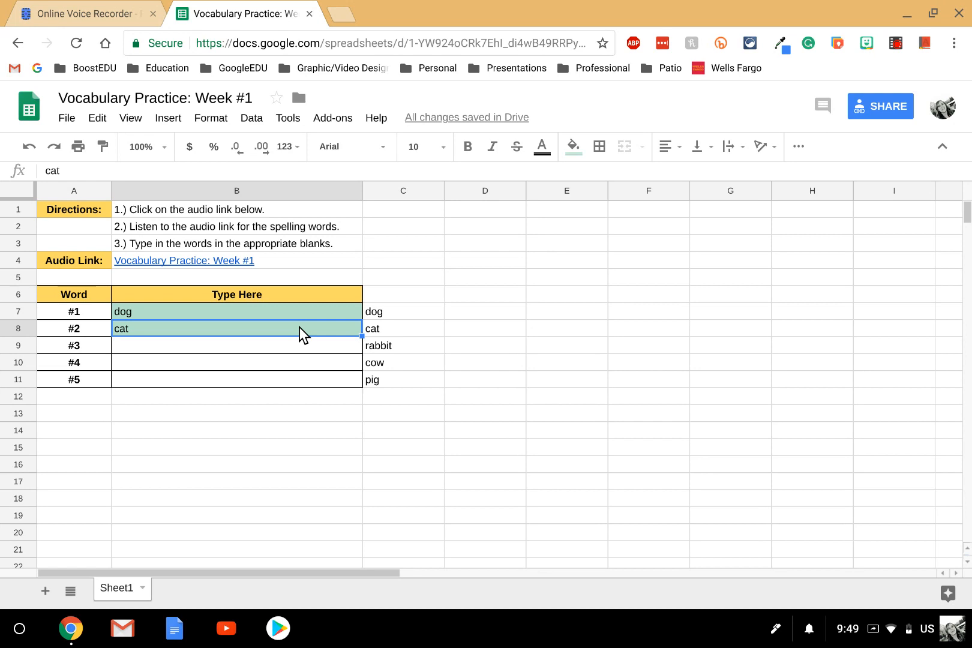
pyautogui.hotkey('ctrl', 'd')
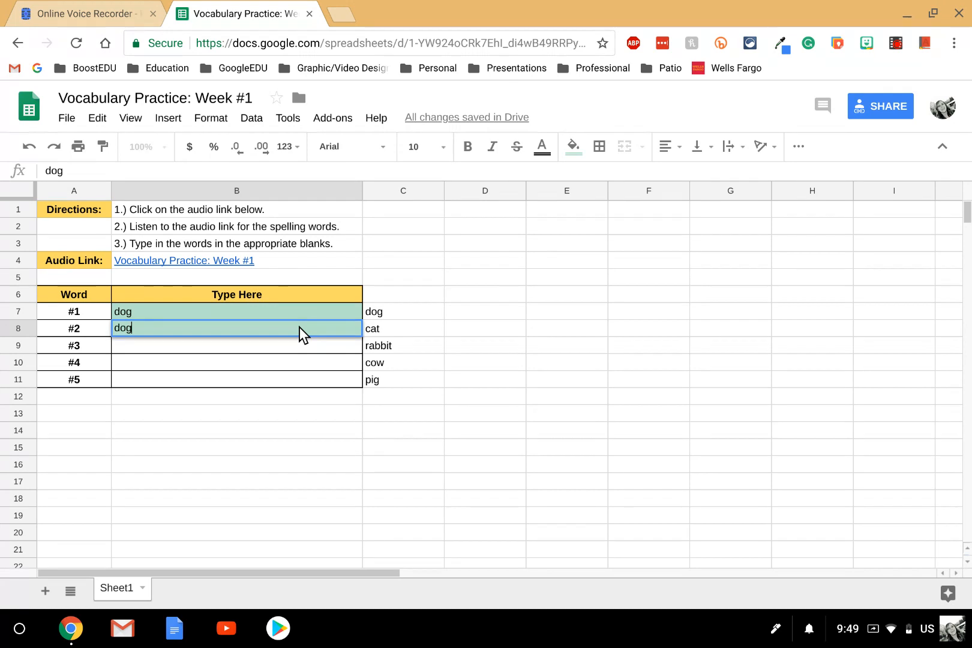
pyautogui.press('Down')
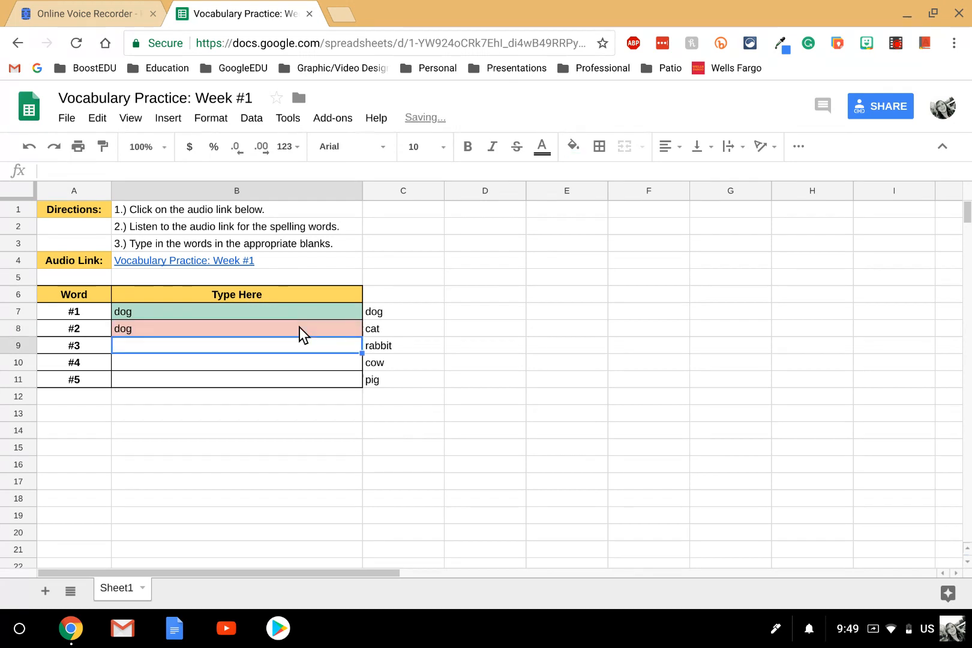
pyautogui.press('Up')
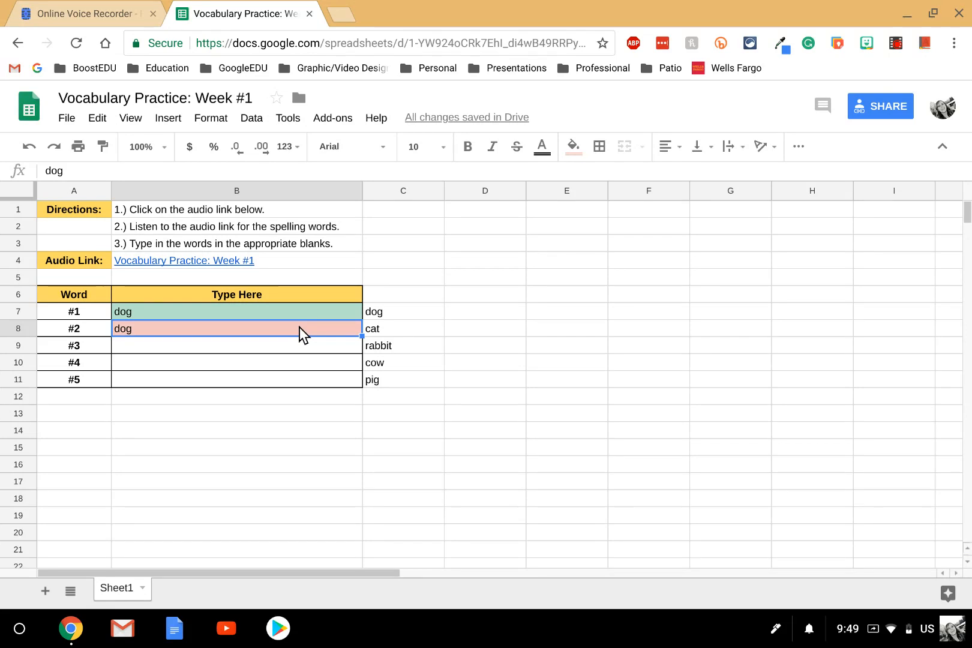
pyautogui.write('cat')
pyautogui.press('Return')
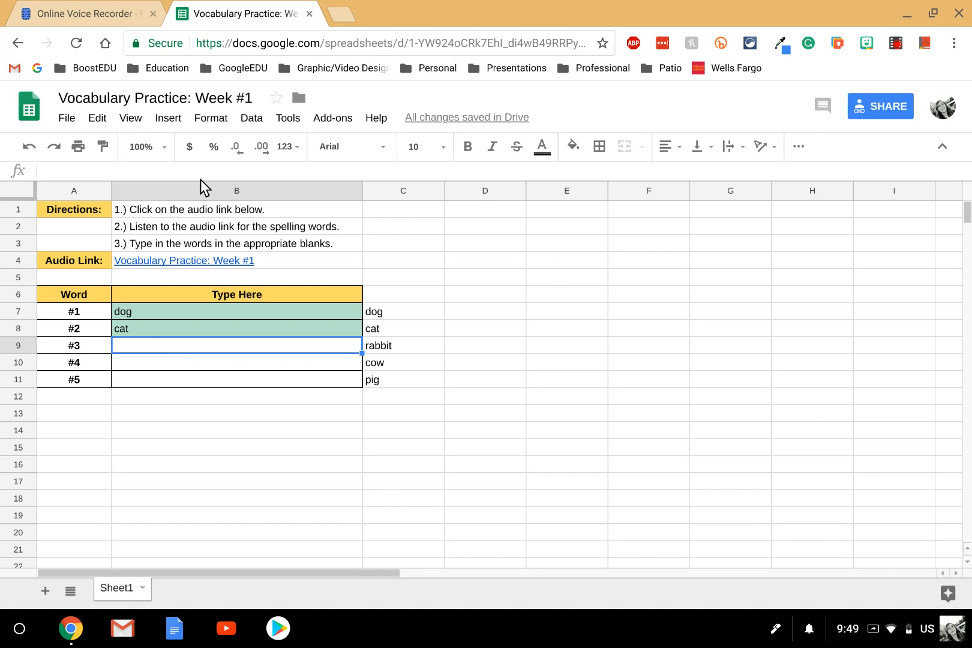
# - Add a conditional format rule to B9 that applies the default green style when the text is exactly "rabbit"
pyautogui.click(208, 120)
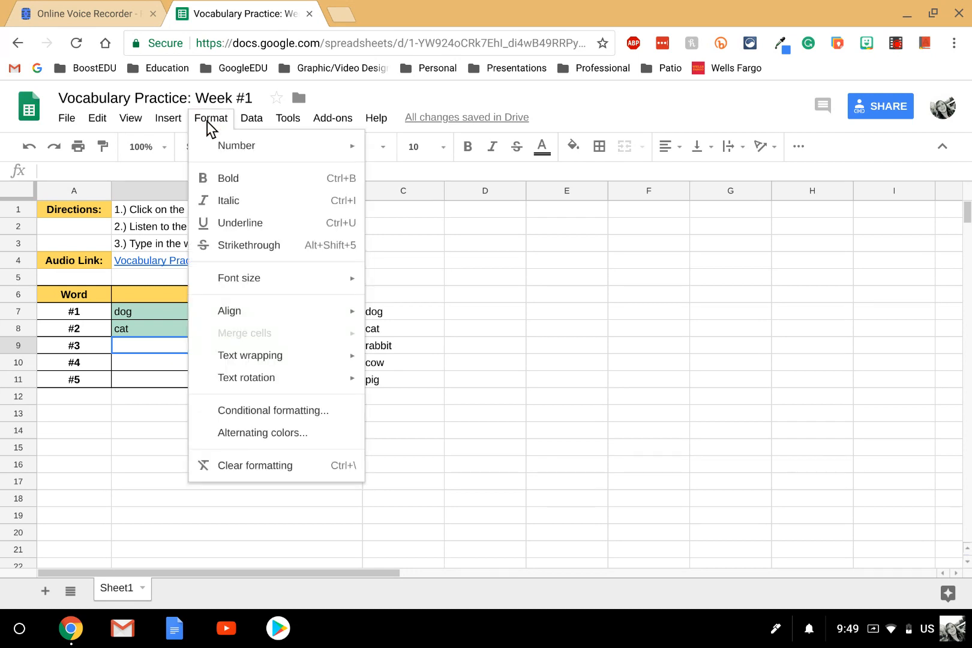
pyautogui.click(262, 416)
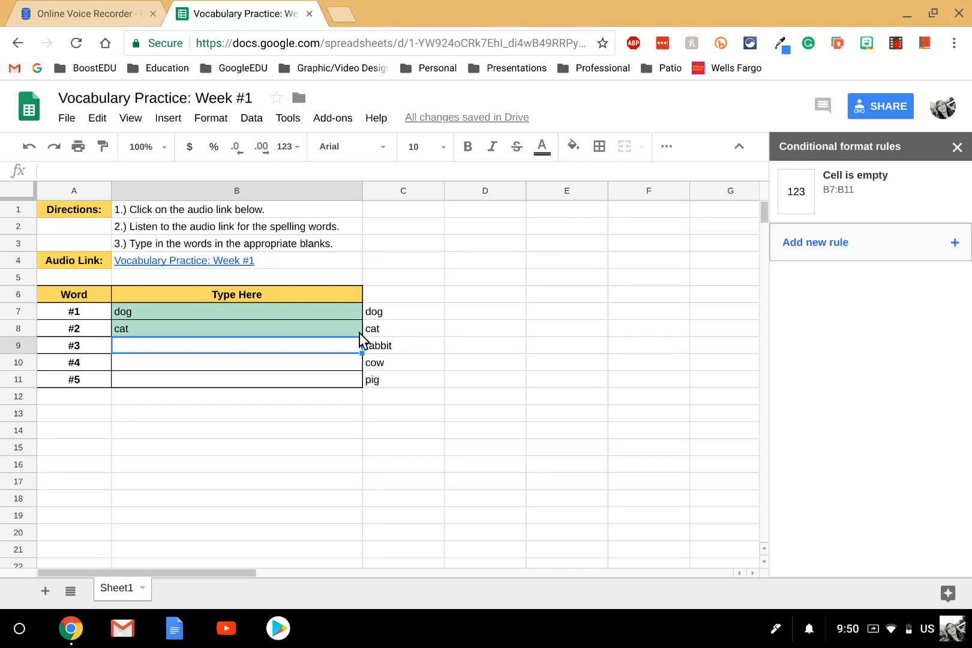
pyautogui.click(955, 246)
pyautogui.click(943, 239)
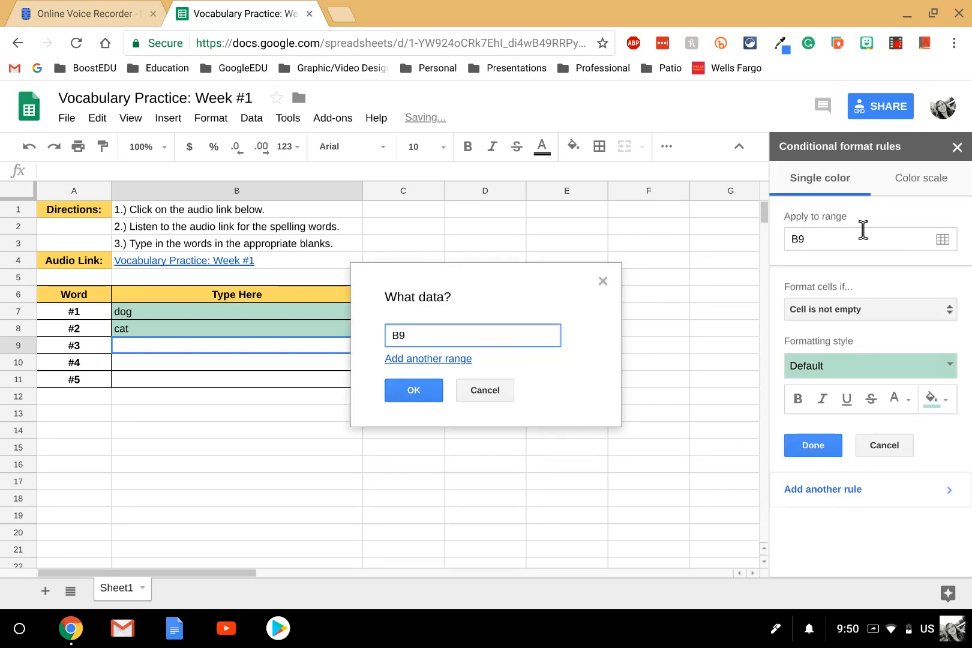
pyautogui.click(423, 390)
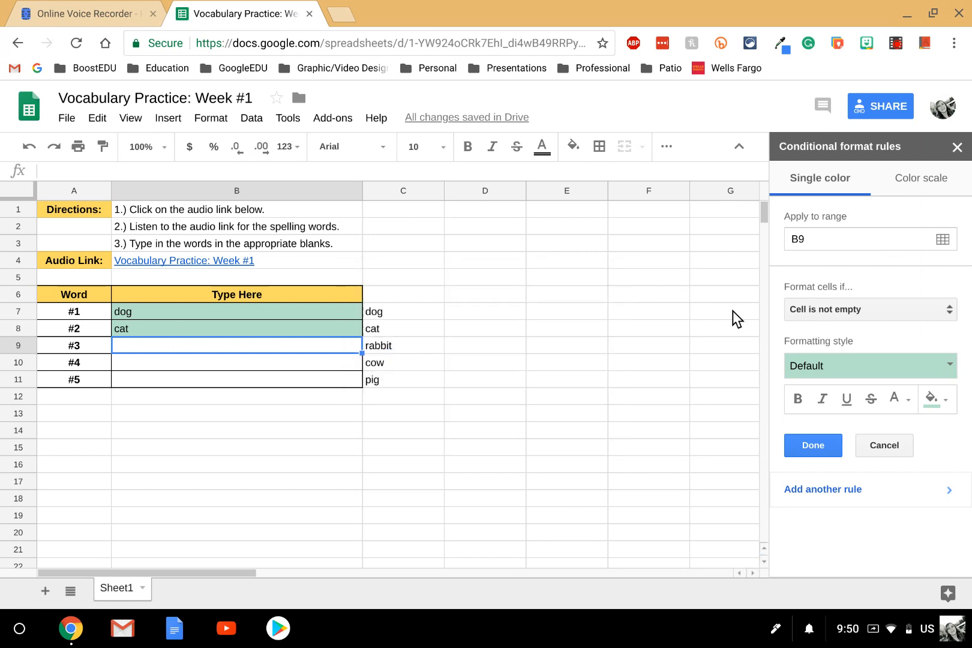
pyautogui.click(802, 310)
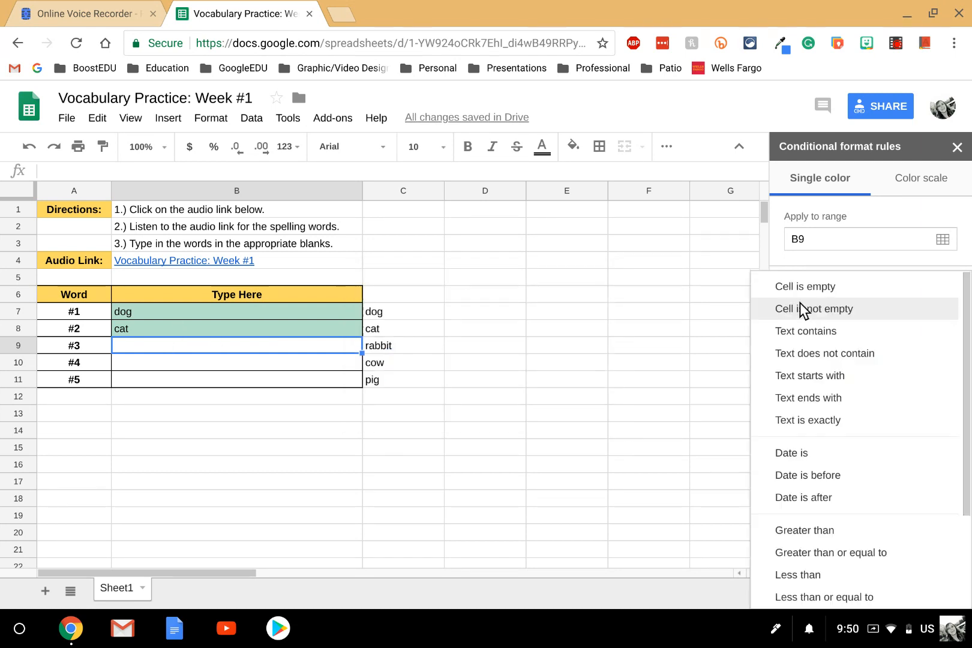
pyautogui.click(823, 421)
pyautogui.click(821, 337)
pyautogui.write('rab')
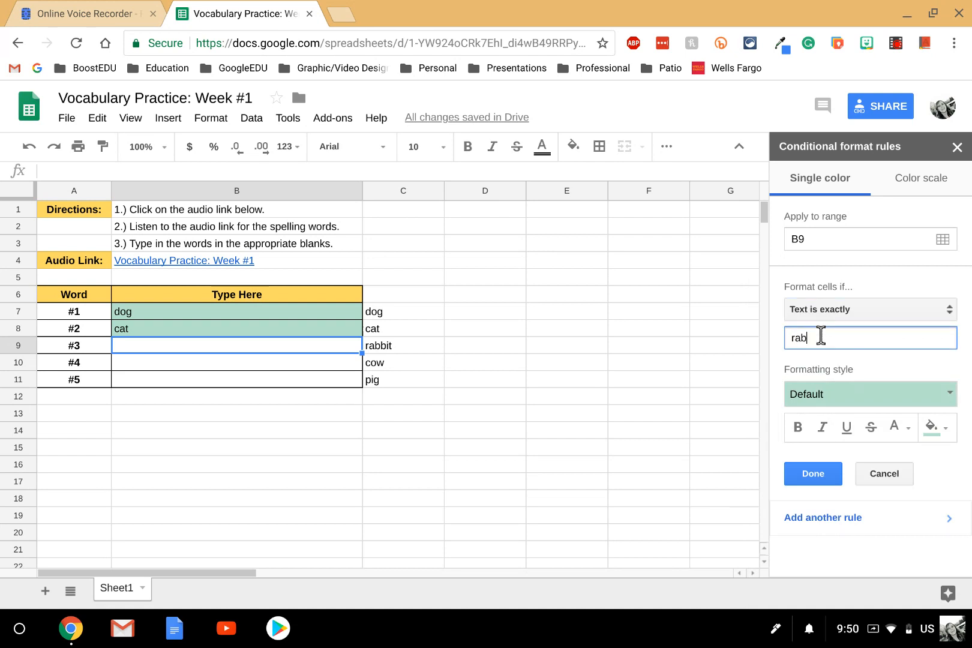
pyautogui.write('bit')
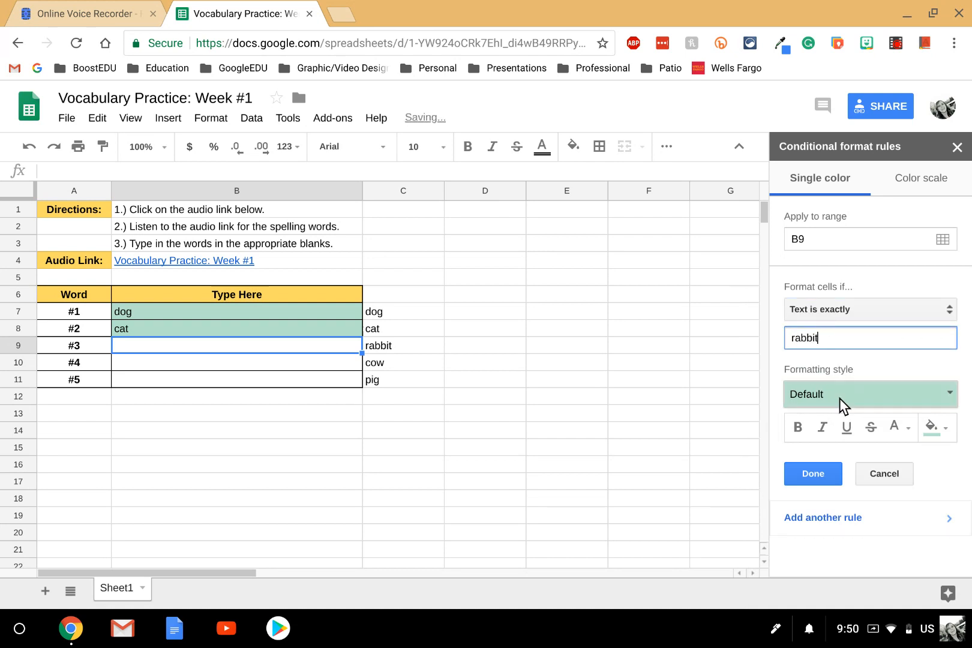
pyautogui.click(801, 480)
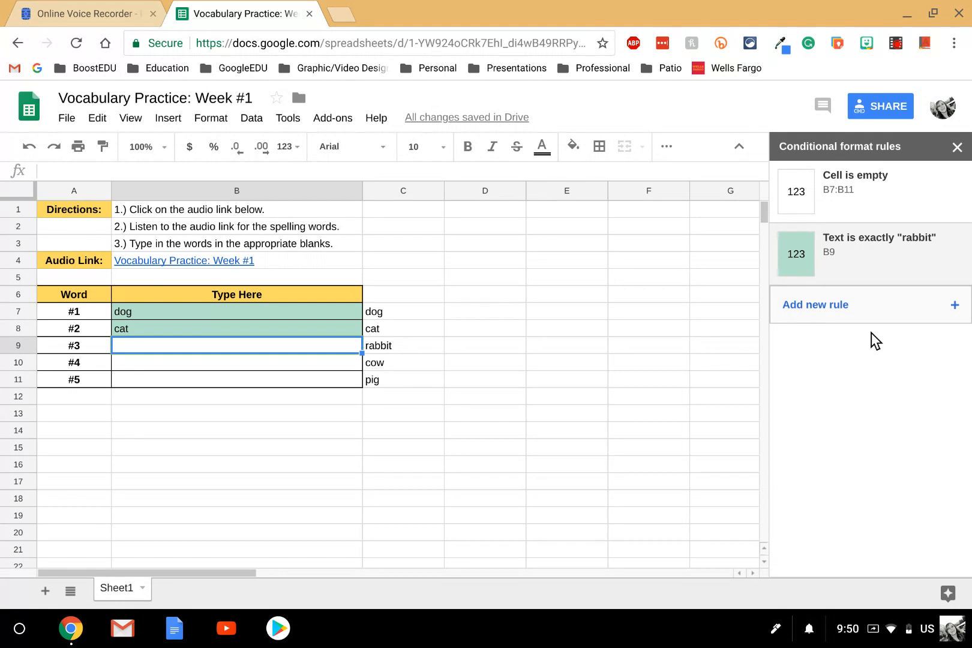
# - Add another conditional format rule to B9 that applies the light red fill style when the text does not contain "rabbit"
pyautogui.click(866, 315)
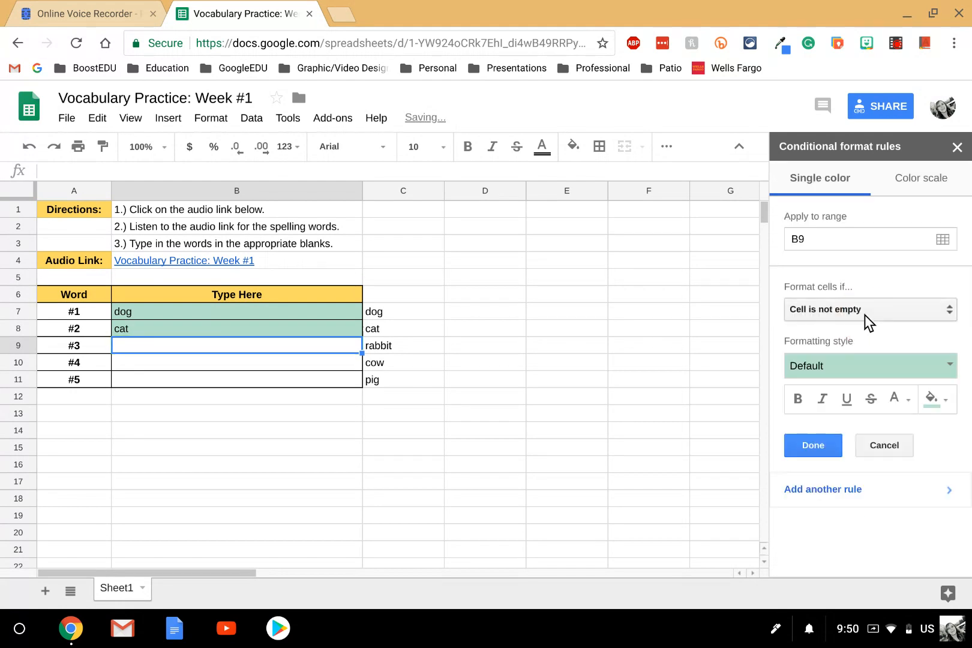
pyautogui.click(828, 309)
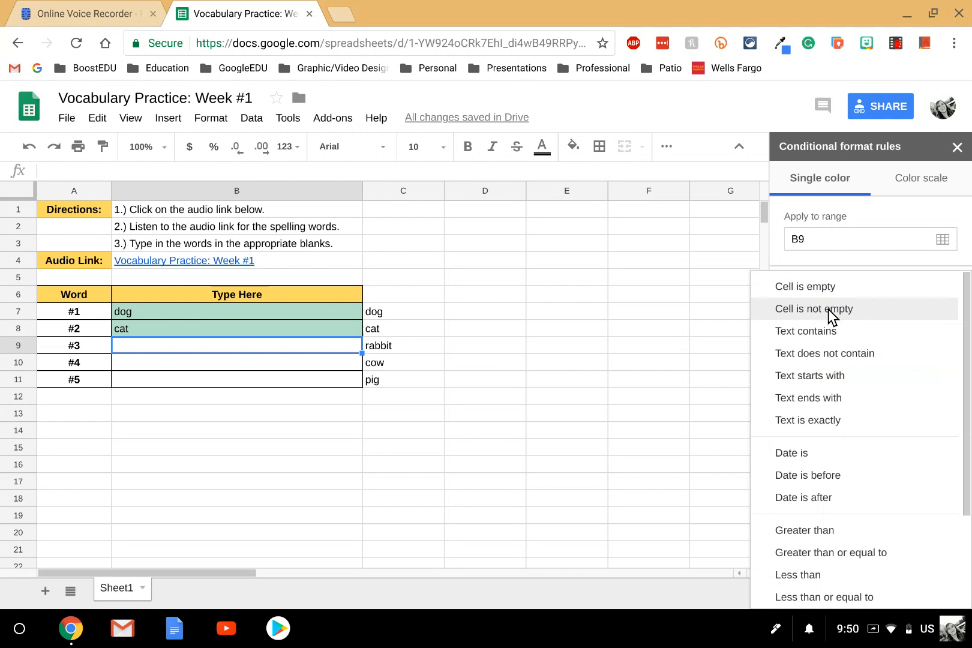
pyautogui.click(831, 360)
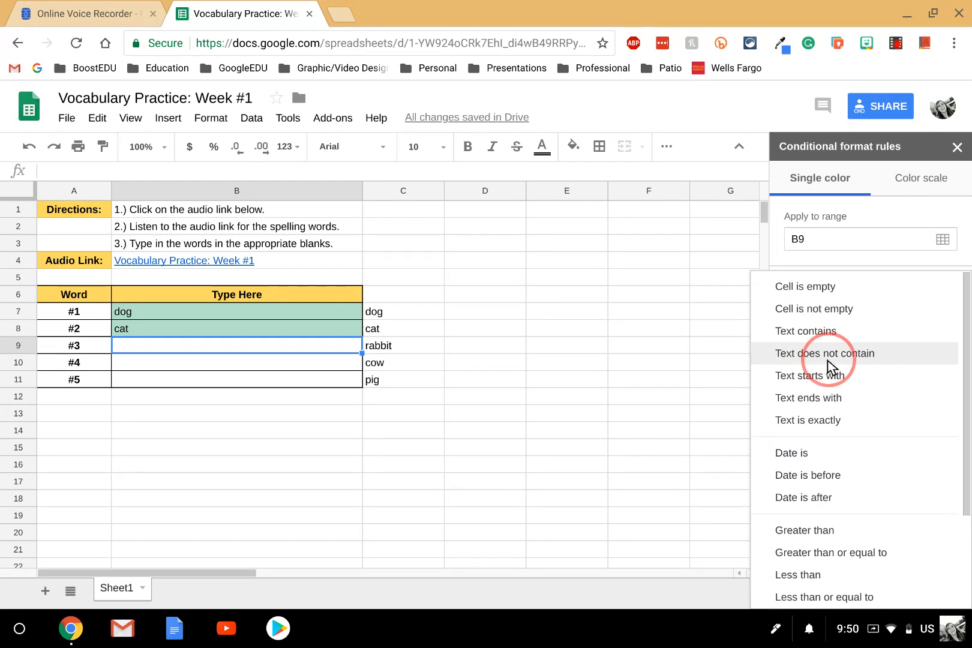
pyautogui.click(815, 344)
pyautogui.write('rabbit')
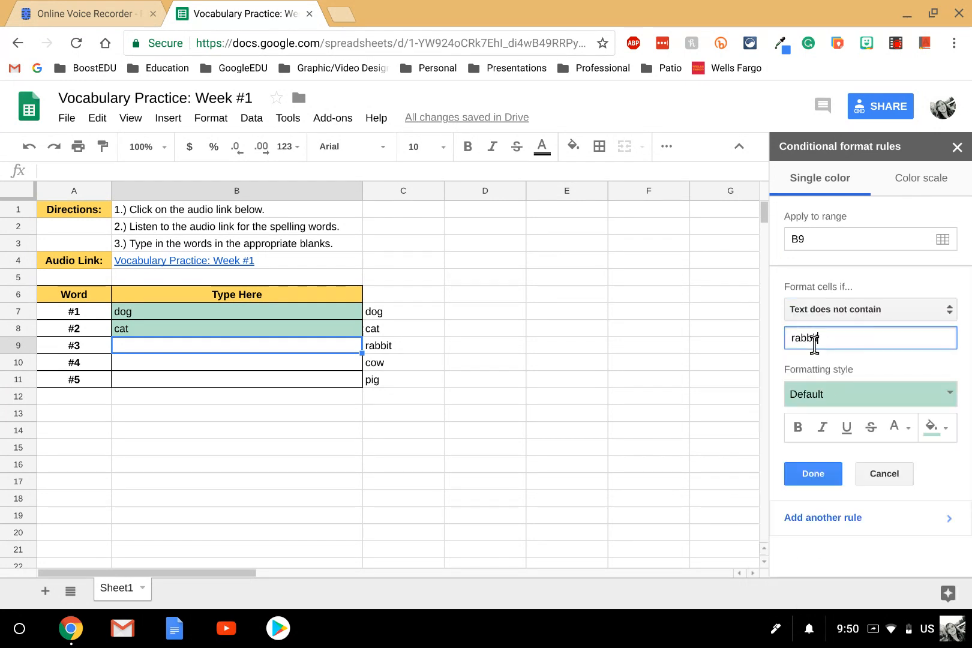
pyautogui.click(834, 395)
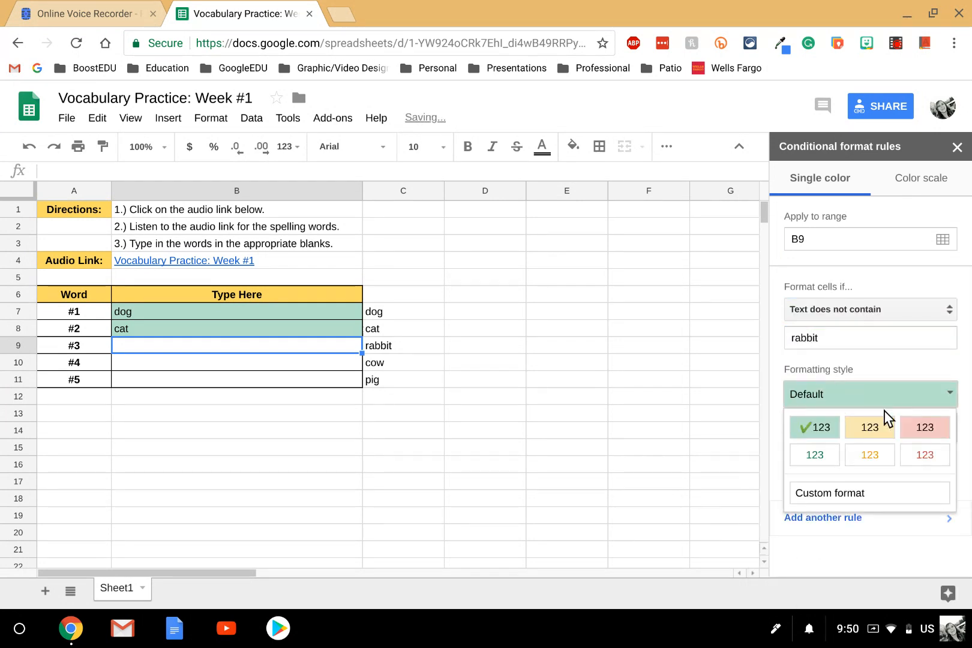
pyautogui.click(926, 428)
pyautogui.click(815, 472)
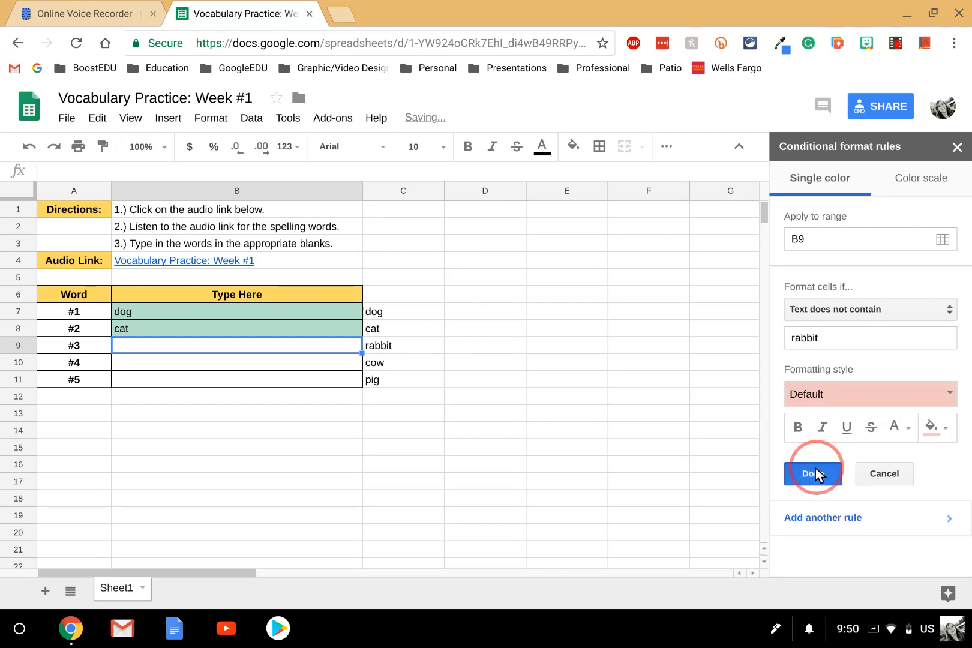
# - Test the rules in B9 by entering the wrong word "cat", and replace it with "rabbit"
pyautogui.click(273, 344)
pyautogui.write('cat')
pyautogui.press('Return')
pyautogui.click(273, 344)
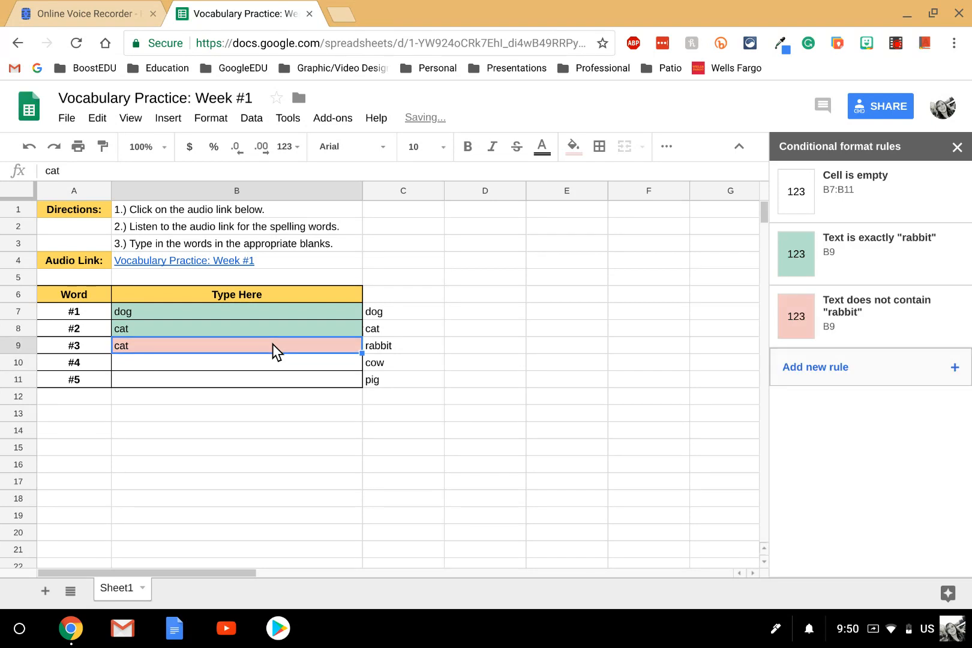
pyautogui.write('rabbit')
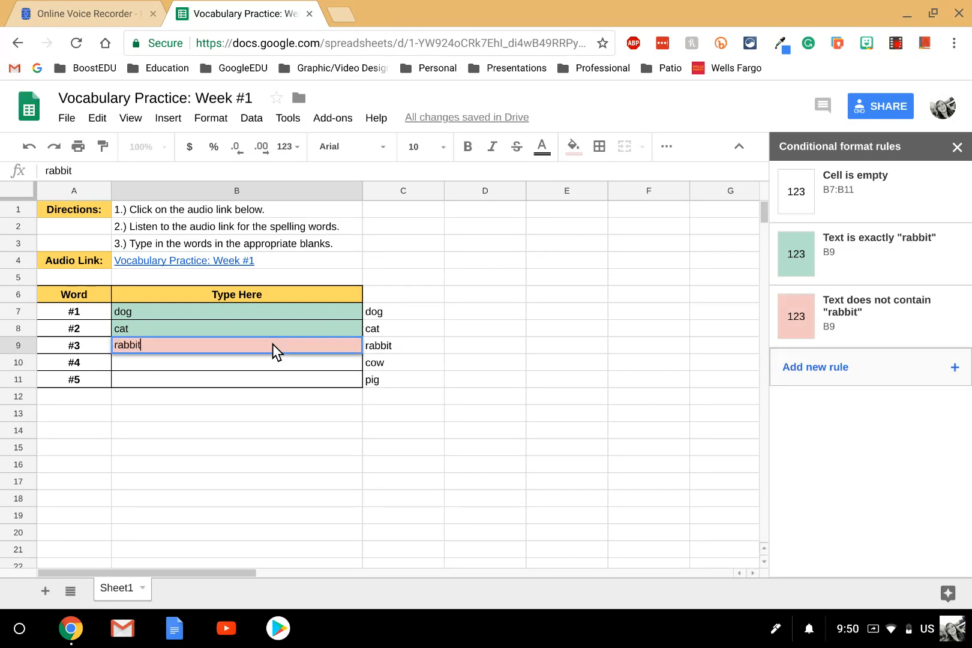
pyautogui.press('Return')
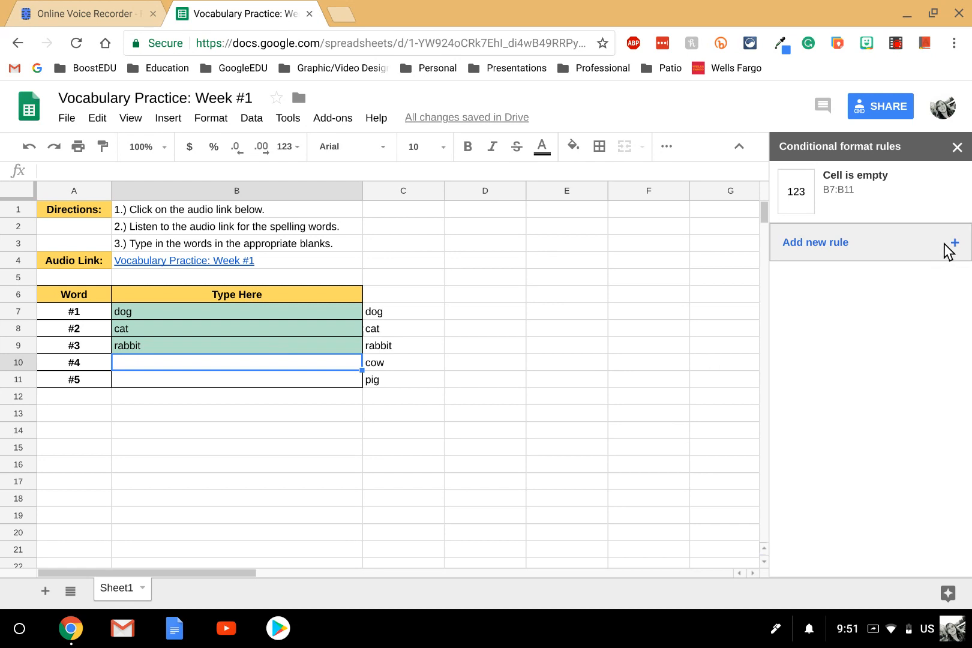
# - Add a conditional format rule to B10 that applies the default green style when the text is exactly "cow"
pyautogui.click(952, 247)
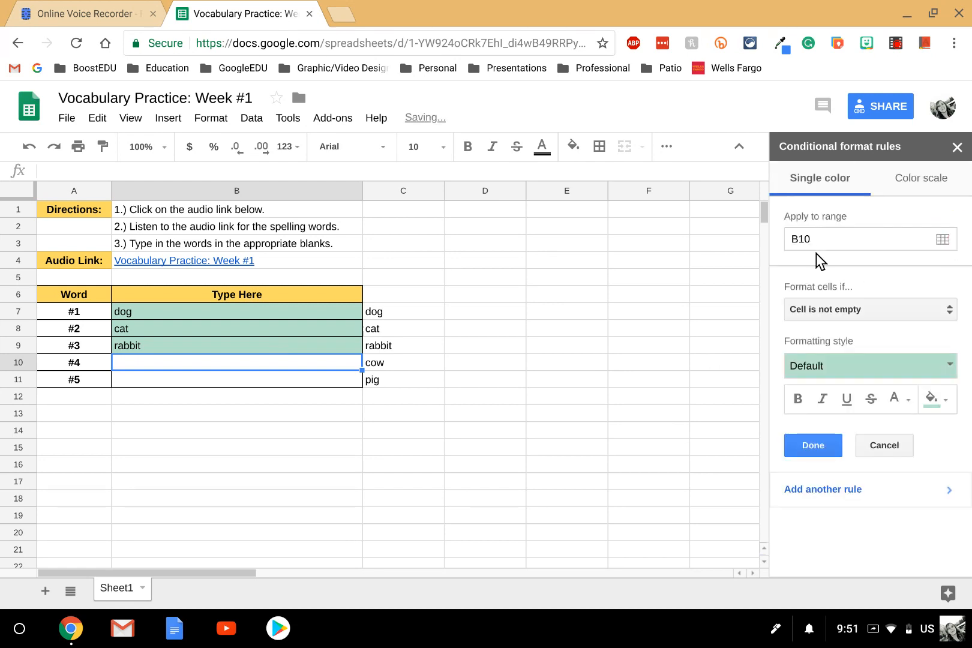
pyautogui.click(847, 316)
pyautogui.click(823, 427)
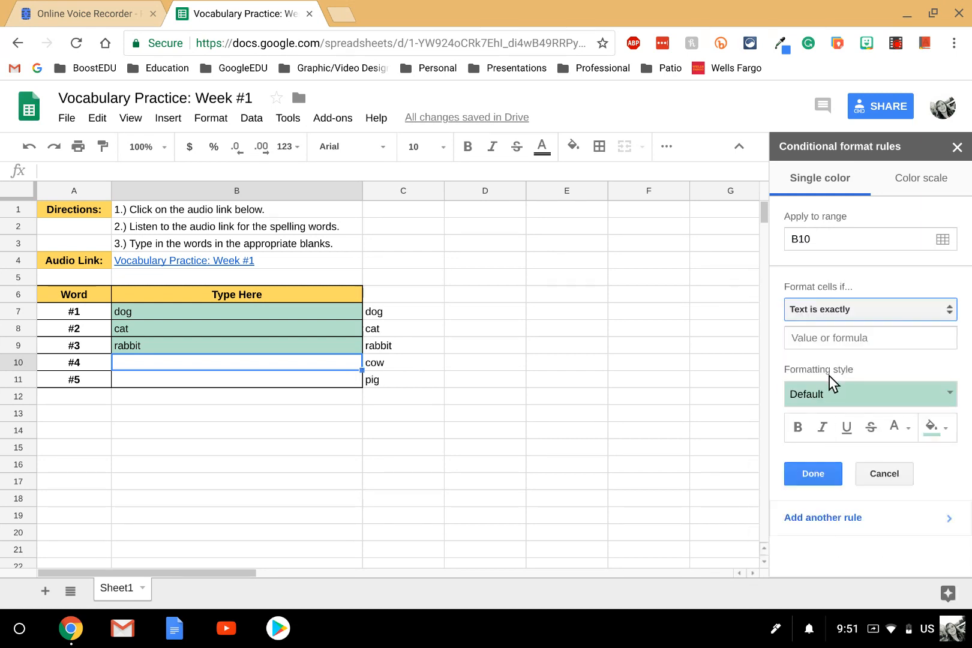
pyautogui.click(826, 337)
pyautogui.write('cow')
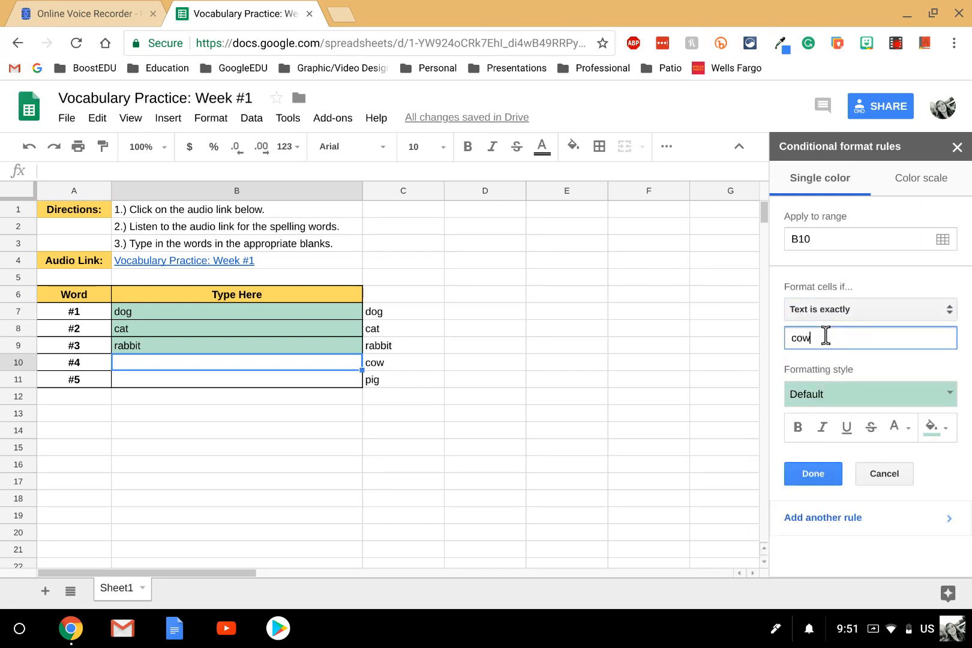
pyautogui.click(818, 473)
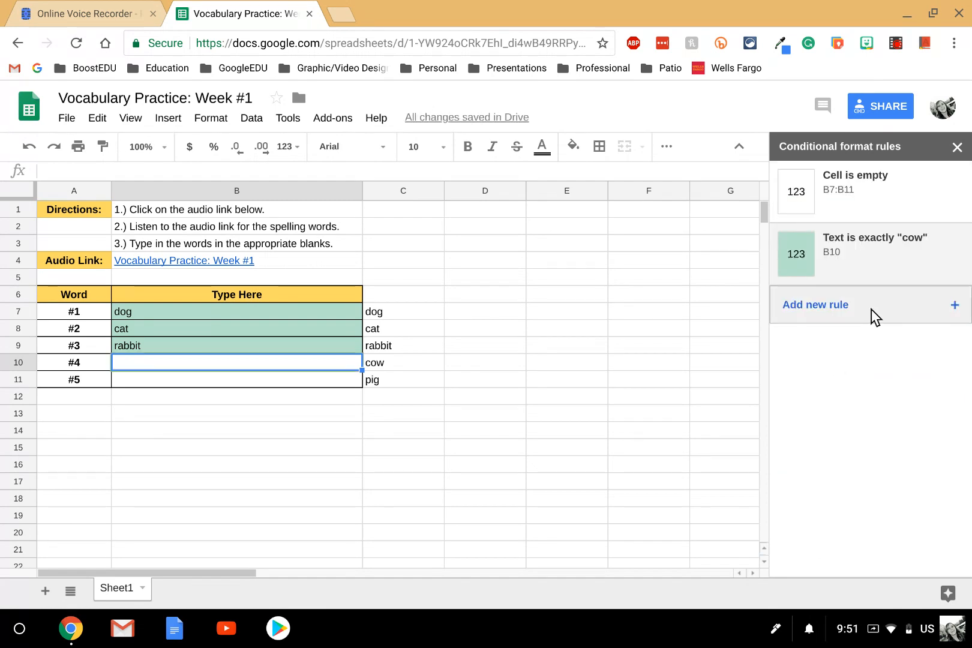
# - Add another conditional format rule to B10 that applies the light red fill style when the text does not contain "cow"
pyautogui.click(870, 305)
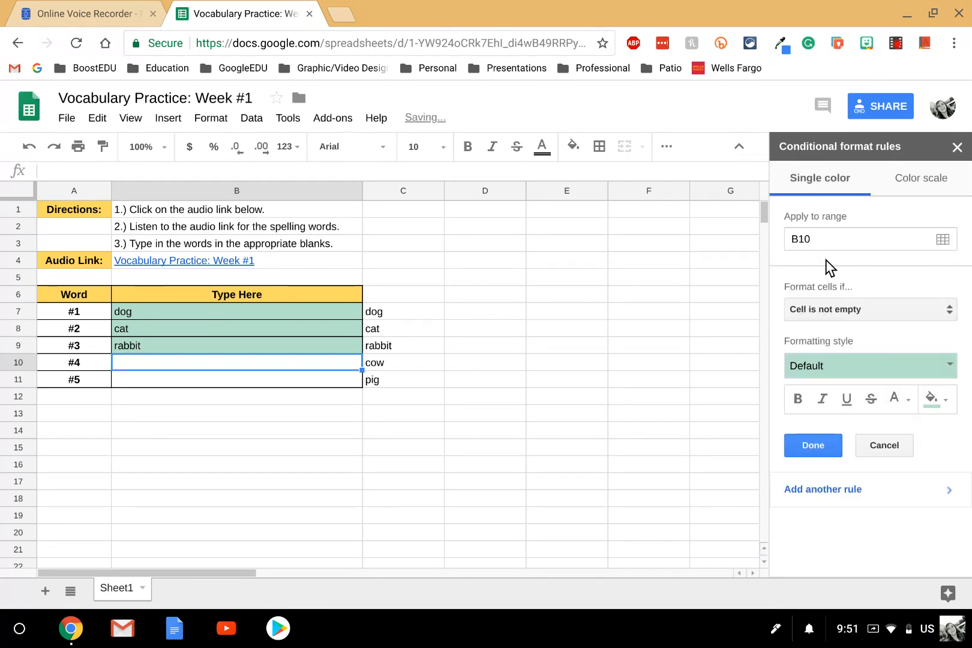
pyautogui.click(826, 310)
pyautogui.click(832, 355)
pyautogui.click(826, 338)
pyautogui.write('d')
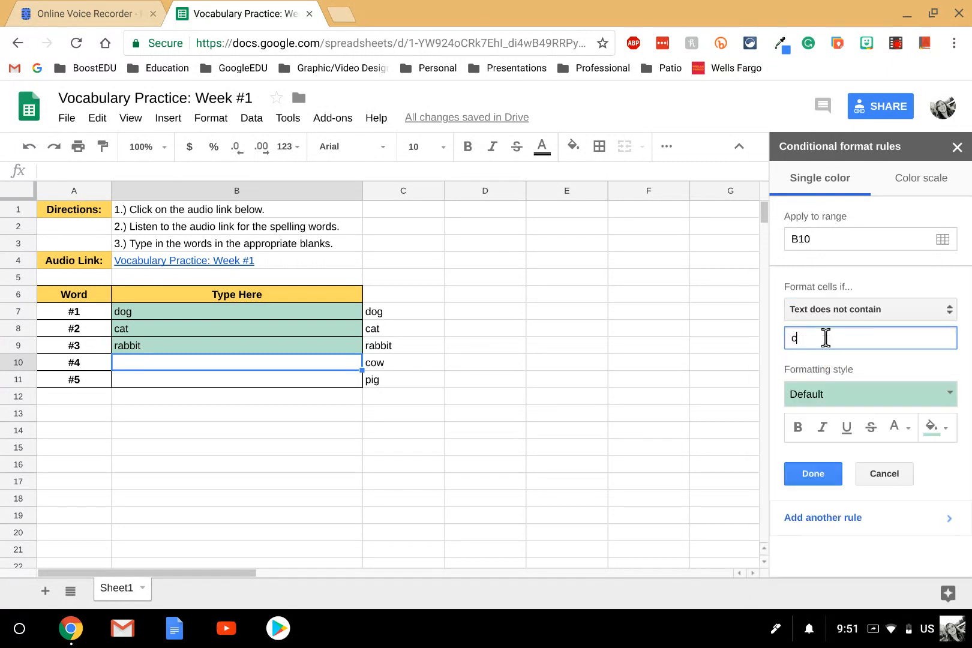
pyautogui.write('ow')
pyautogui.click(847, 398)
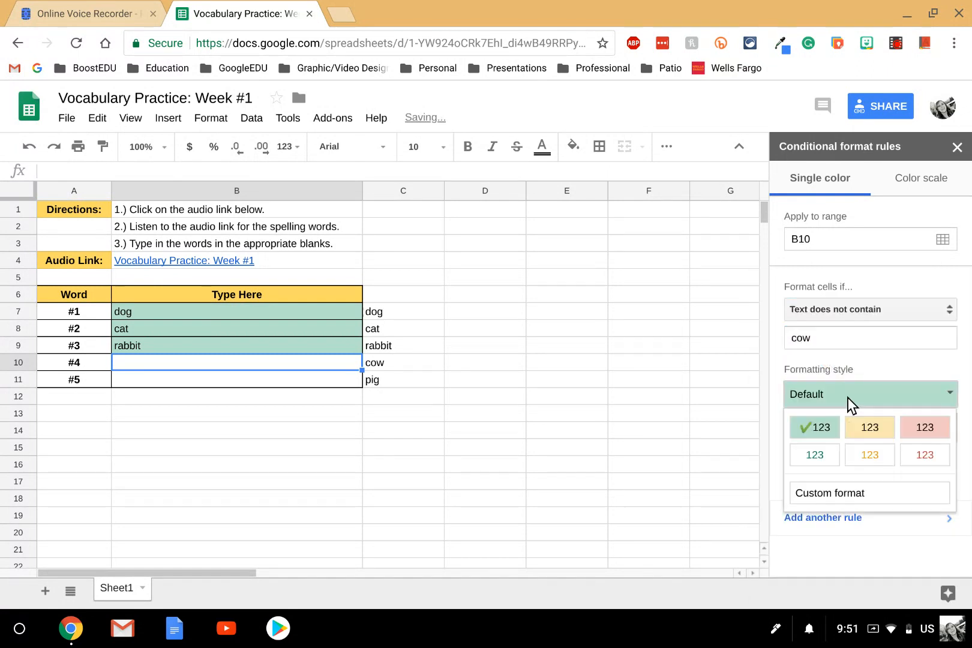
pyautogui.click(910, 428)
pyautogui.click(810, 473)
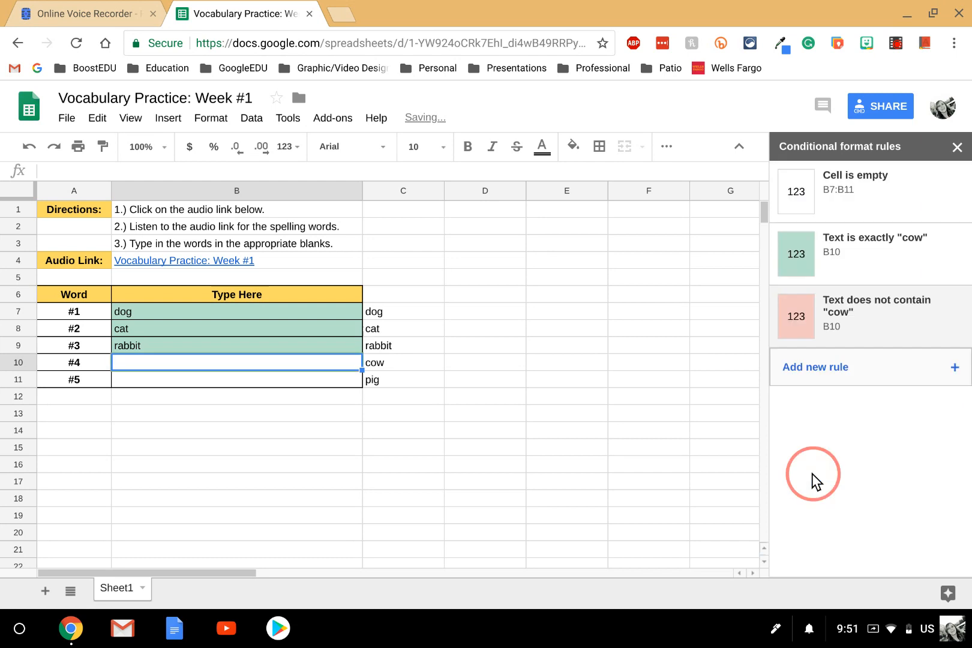
# - Test the rules in B10 by entering the wrong word "cat", and replace it with "cow"
pyautogui.write('cat')
pyautogui.press('Return')
pyautogui.click(297, 361)
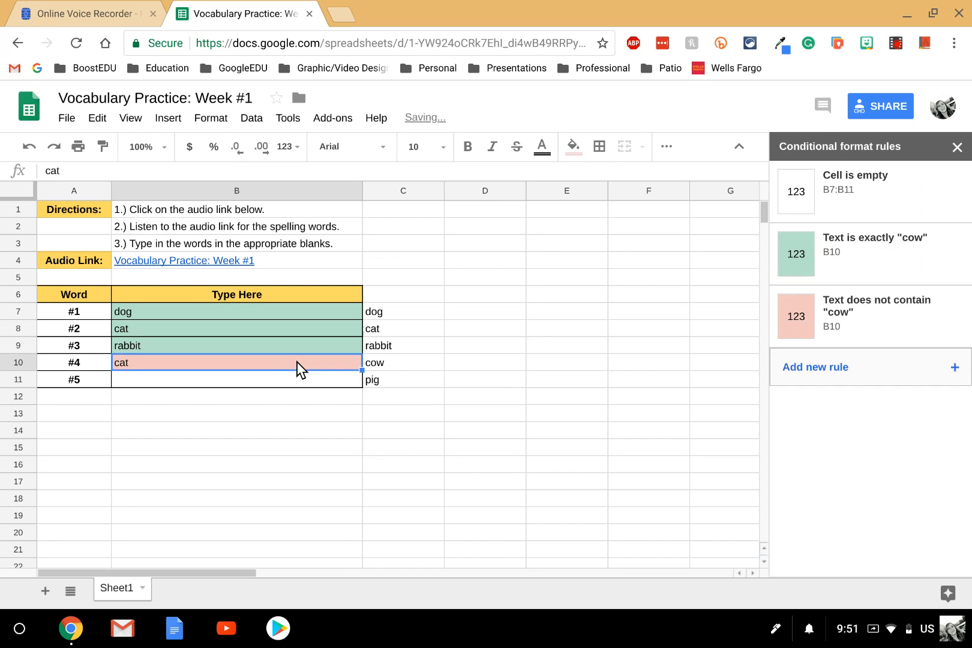
pyautogui.write('cow')
pyautogui.press('Return')
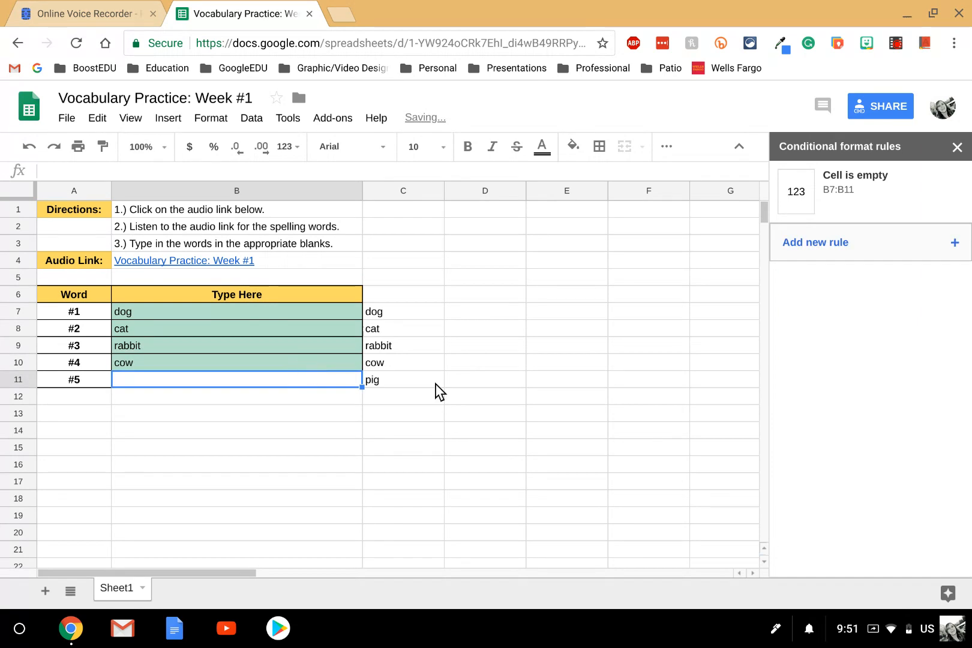
# - Add a conditional format rule to B11 that applies the default green style when the text is exactly "pig"
pyautogui.click(878, 251)
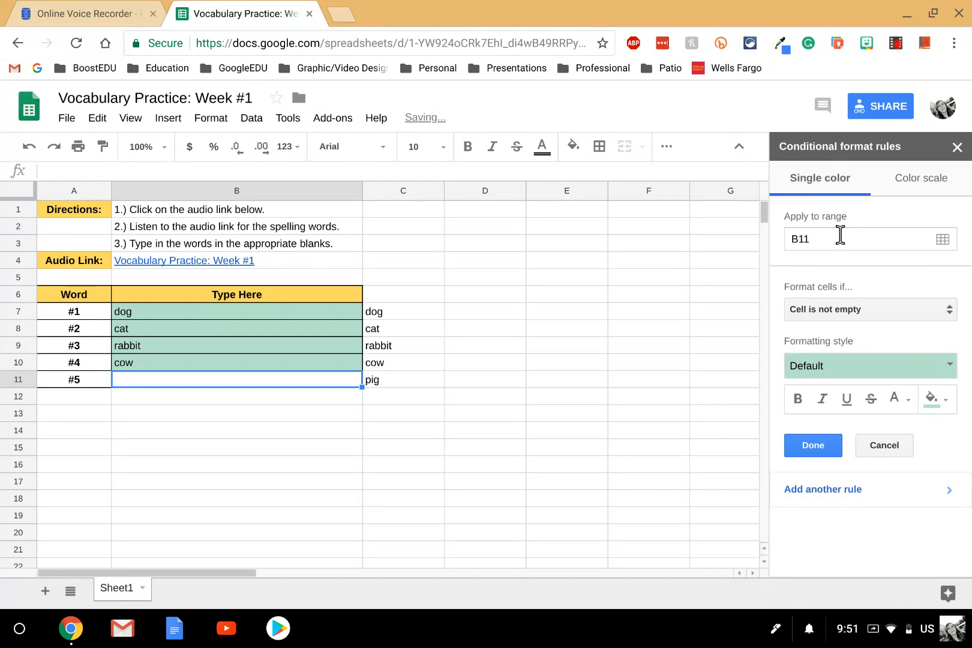
pyautogui.click(828, 306)
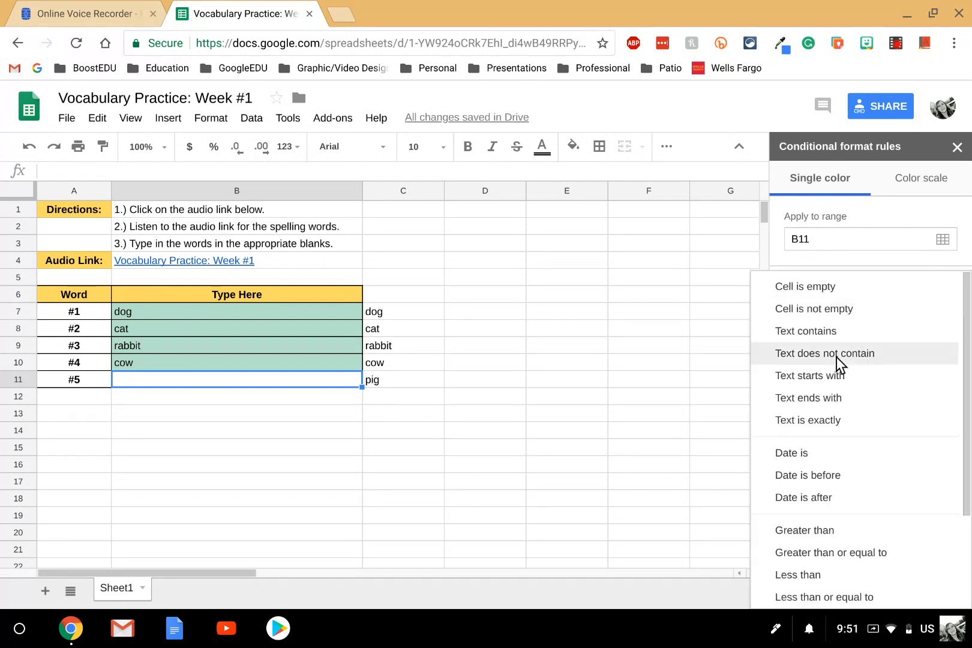
pyautogui.click(834, 418)
pyautogui.click(829, 332)
pyautogui.write('pig')
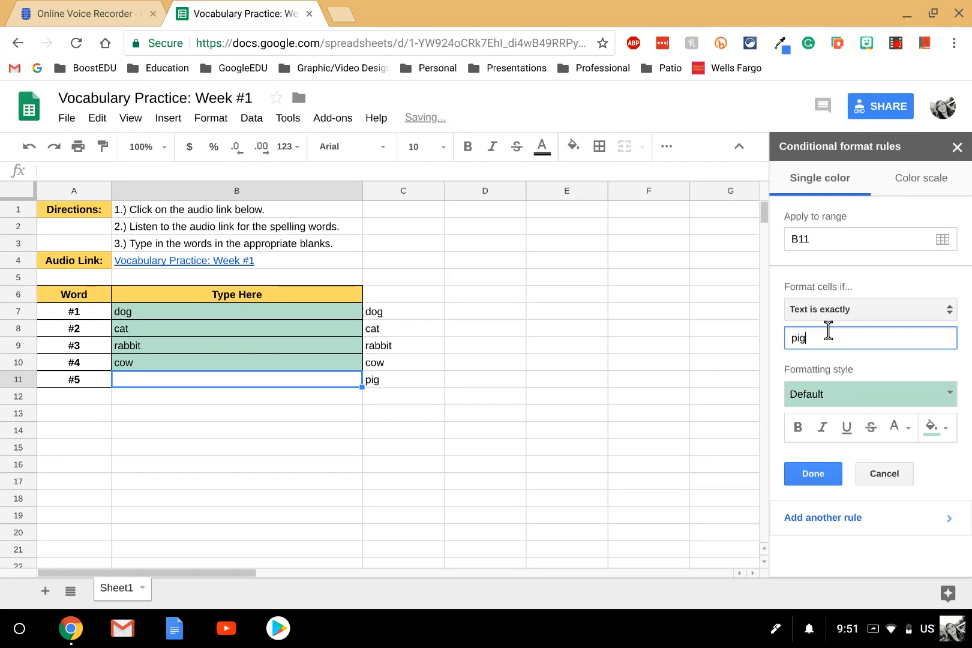
pyautogui.click(824, 474)
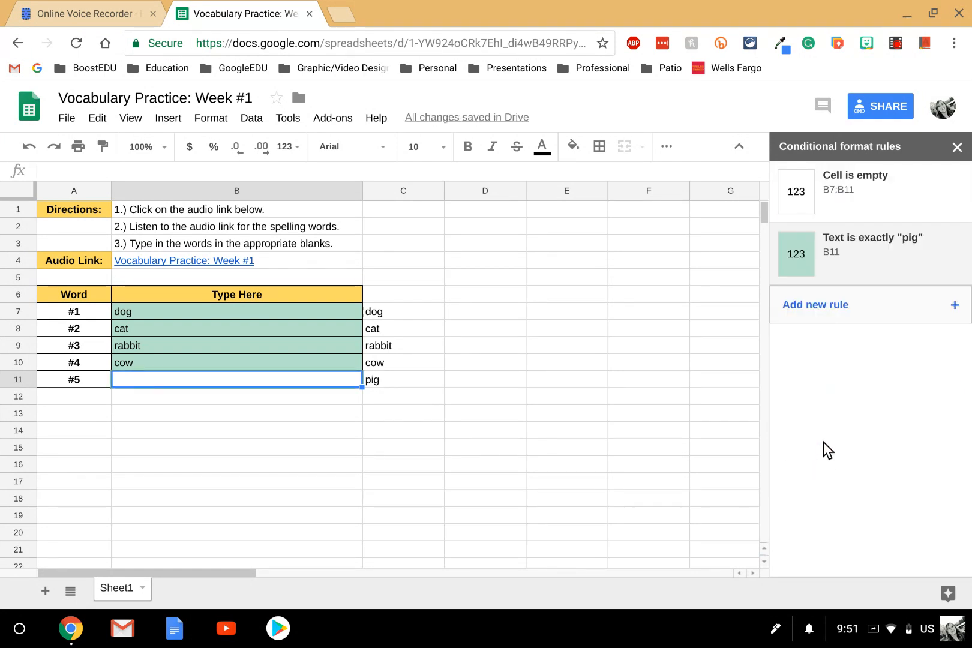
# - Add another conditional format rule to B11 that applies the light red fill style when the text does not contain "pig"
pyautogui.click(847, 318)
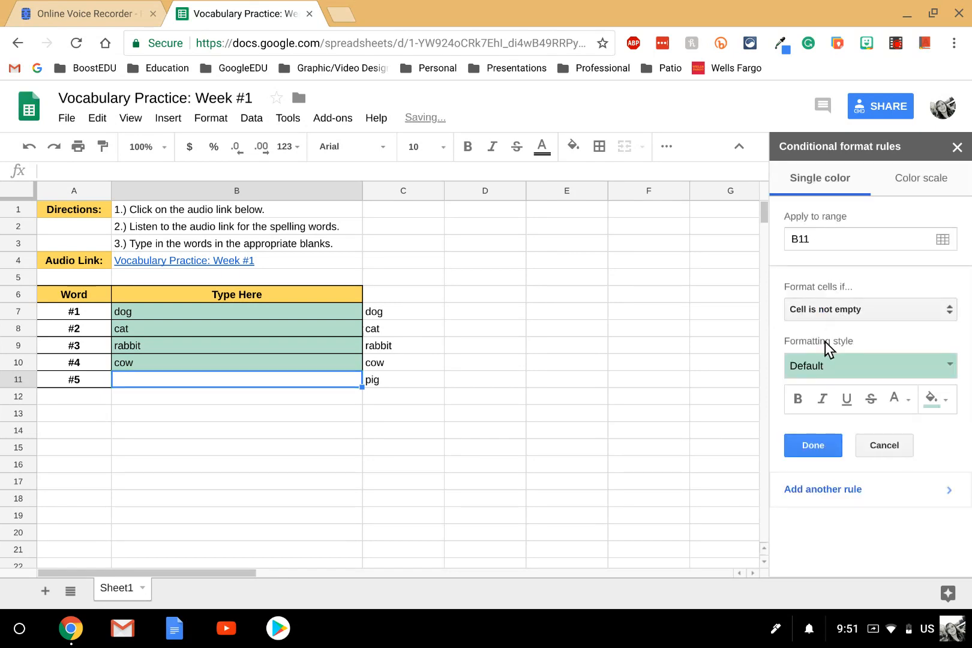
pyautogui.click(821, 310)
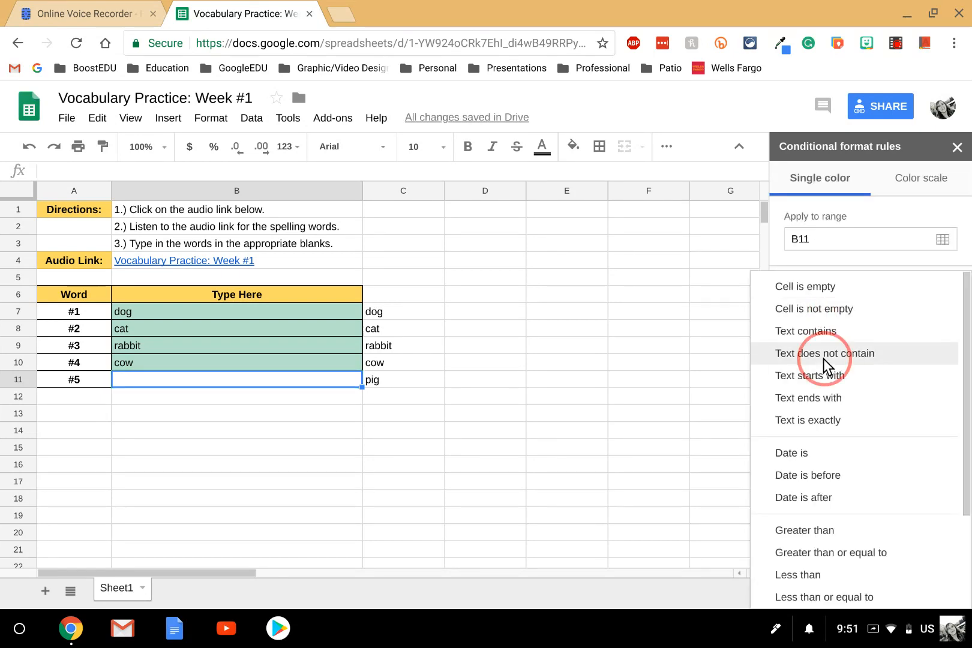
pyautogui.click(824, 359)
pyautogui.click(814, 341)
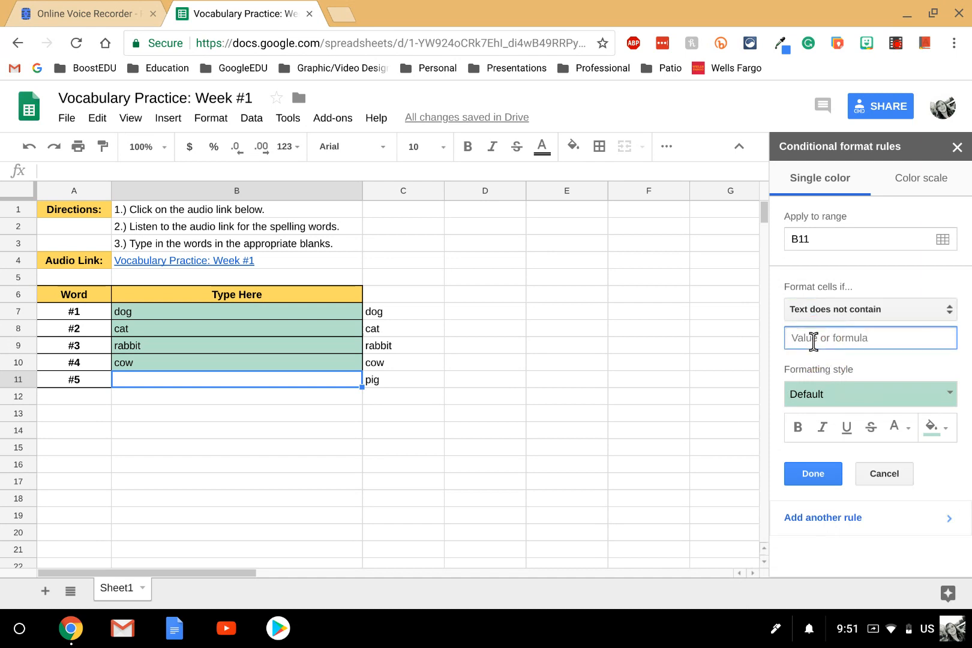
pyautogui.write('pig')
pyautogui.click(826, 401)
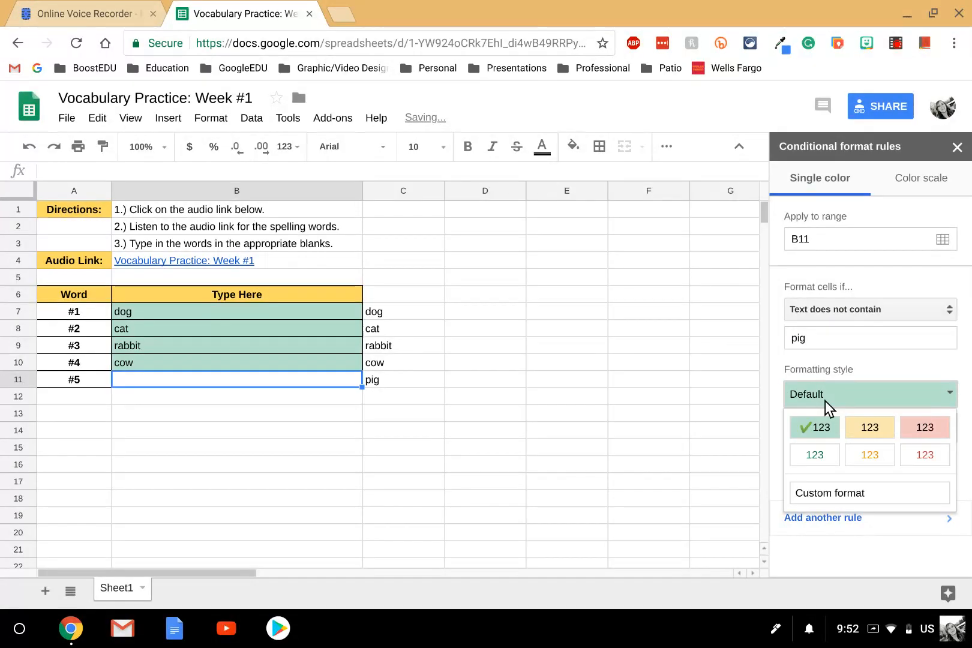
pyautogui.click(924, 430)
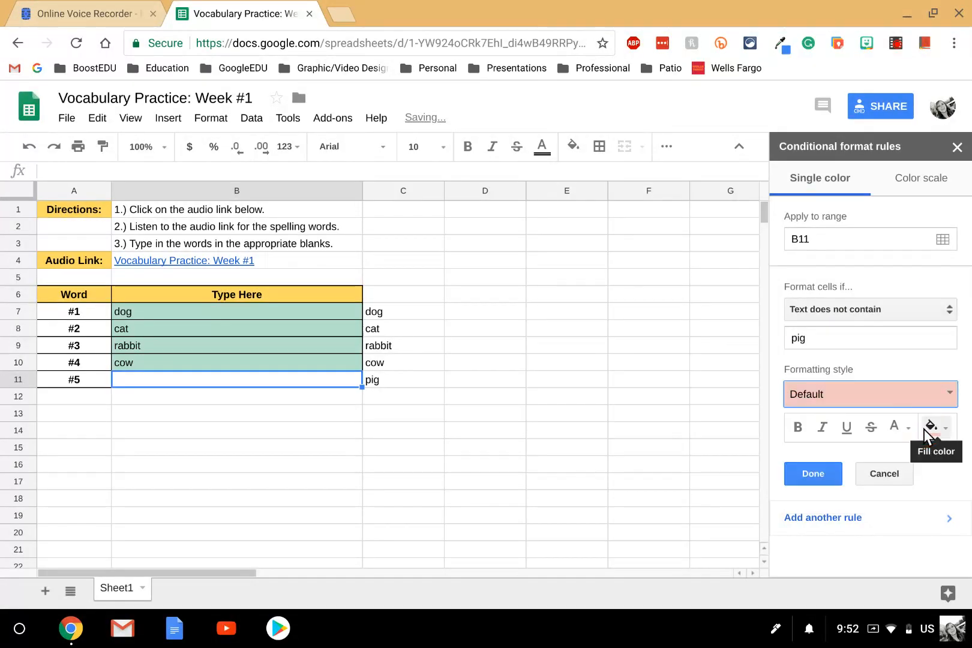
pyautogui.click(821, 479)
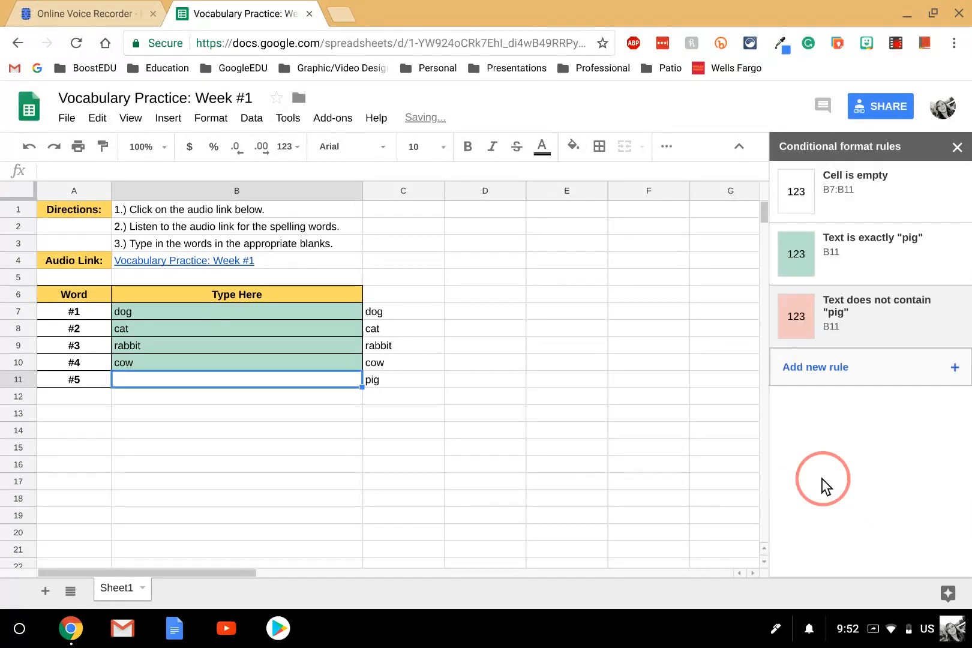
# - Test the rules in B11 by entering the wrong word "cat", and replace it with "pig"
pyautogui.write('cat')
pyautogui.press('Return')
pyautogui.click(337, 379)
pyautogui.write('pig')
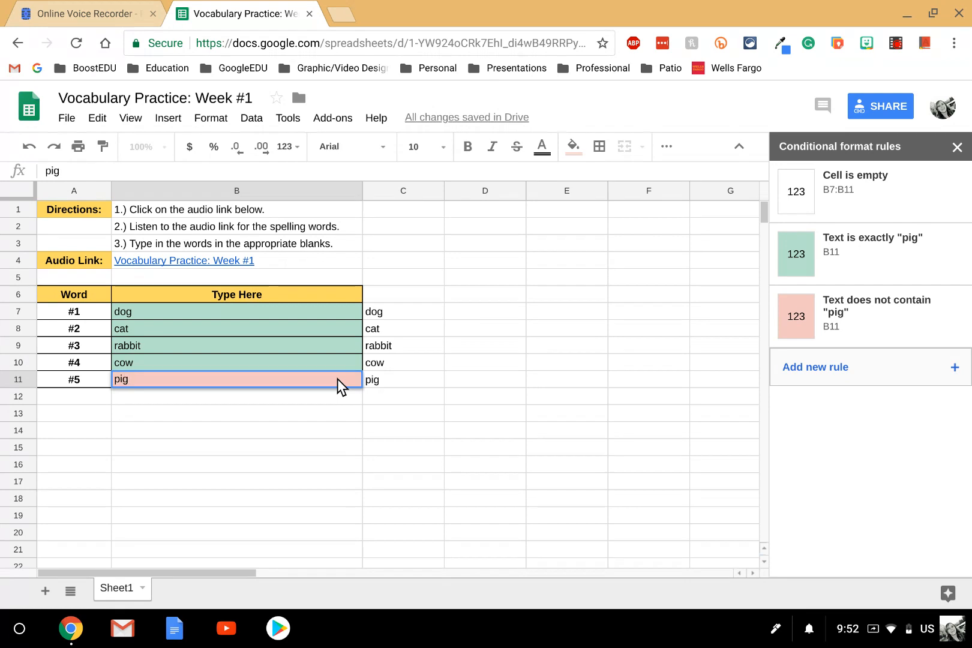
pyautogui.press('Return')
# - Close the conditional format rules and delete the answer key words in C7:C11
pyautogui.click(385, 375)
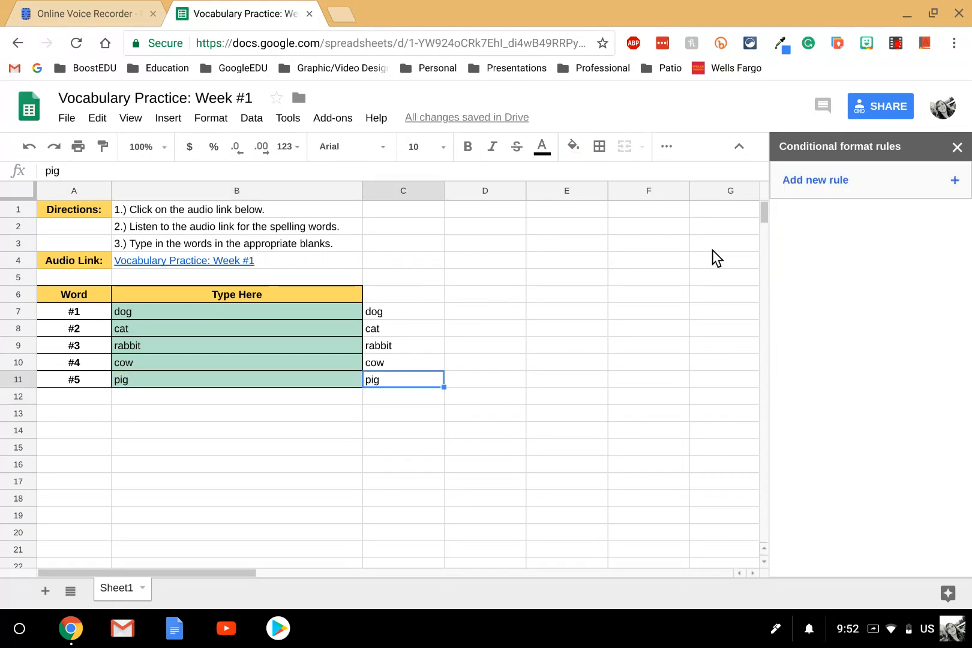
pyautogui.click(958, 147)
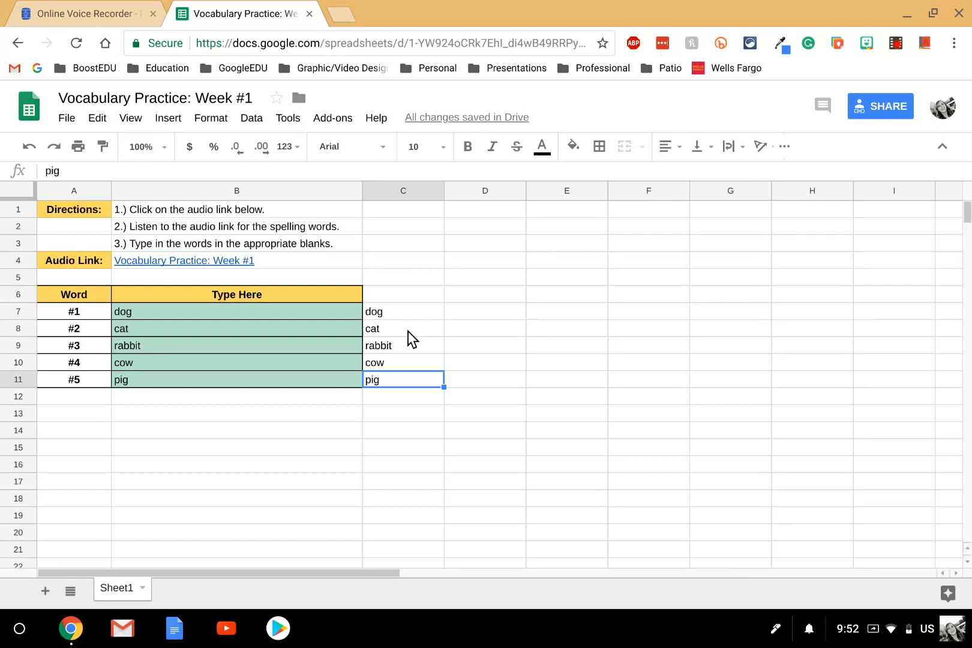
pyautogui.keyDown('shift'); pyautogui.click(405, 315); pyautogui.keyUp('shift')
pyautogui.press('Delete')
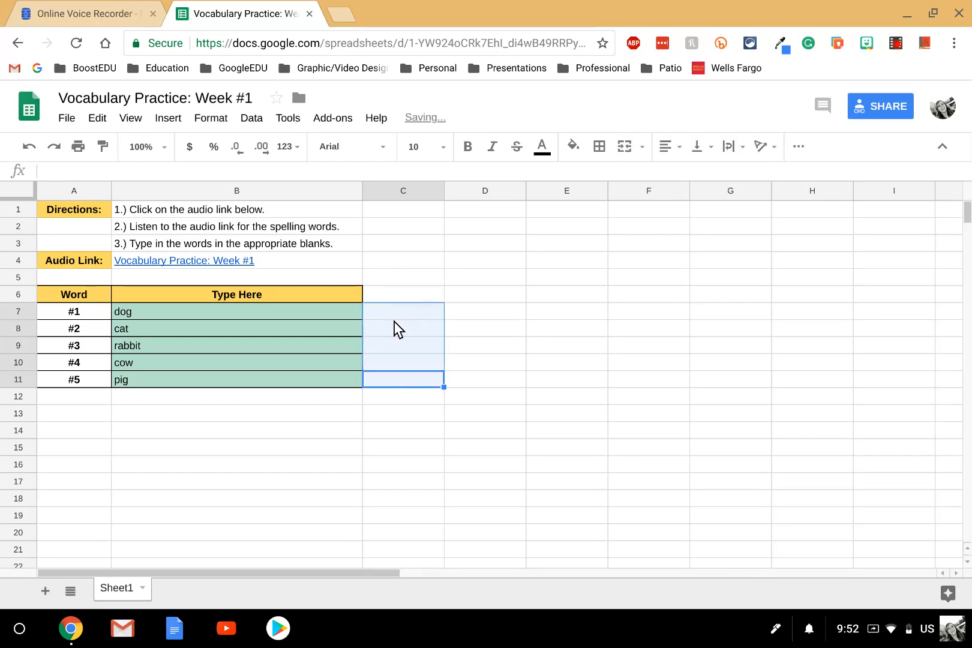
# - Clear the test answers from the Type Here cells B7:B11
pyautogui.click(231, 382)
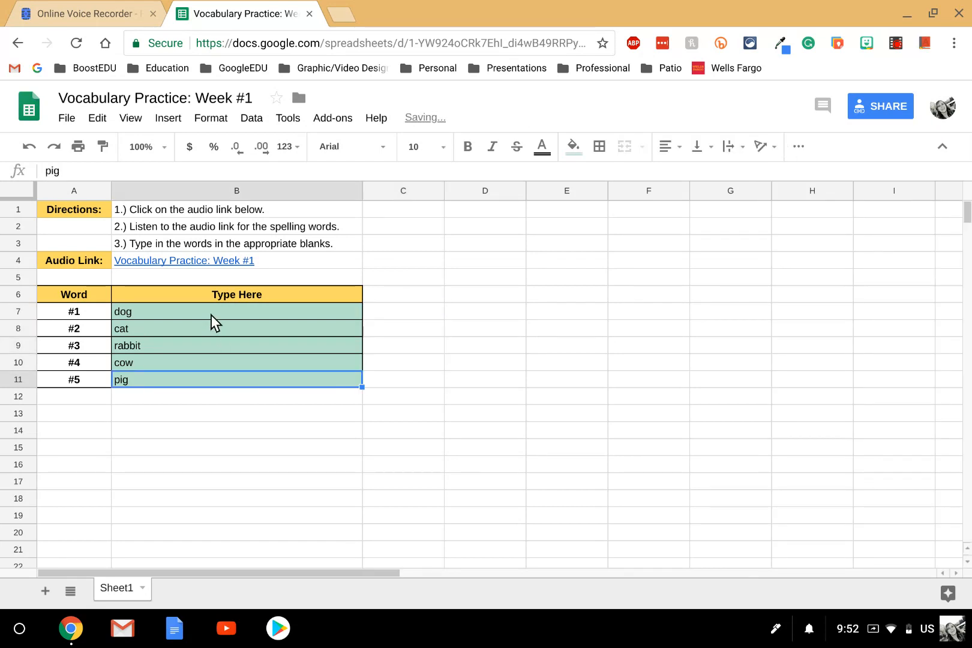
pyautogui.keyDown('shift'); pyautogui.click(211, 315); pyautogui.keyUp('shift')
pyautogui.press('Delete')
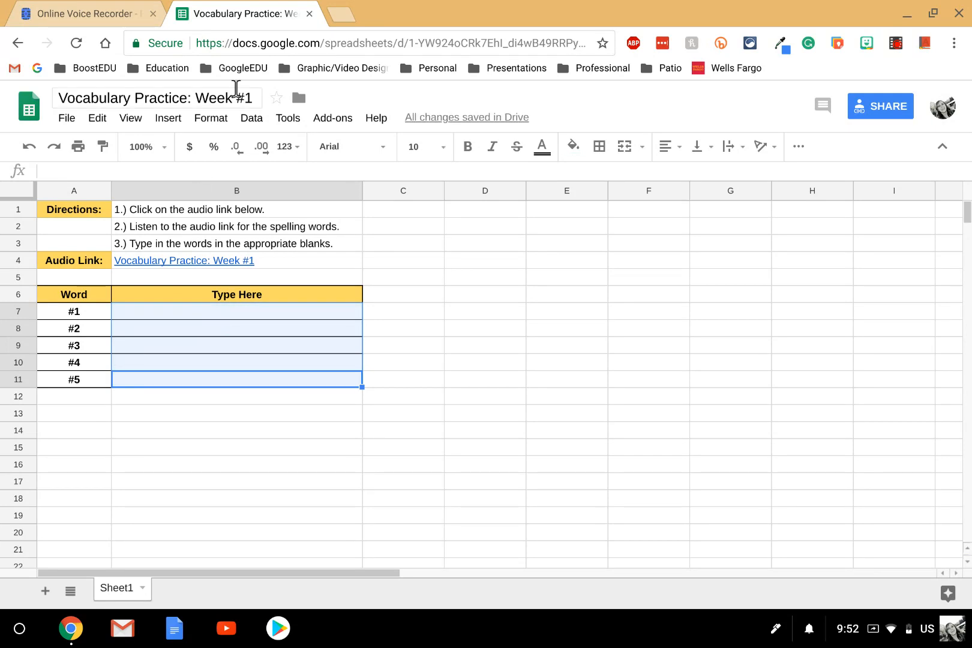
# - Review the full list of conditional format rules for B7:B11, close it, and select B7
pyautogui.click(216, 121)
pyautogui.click(258, 413)
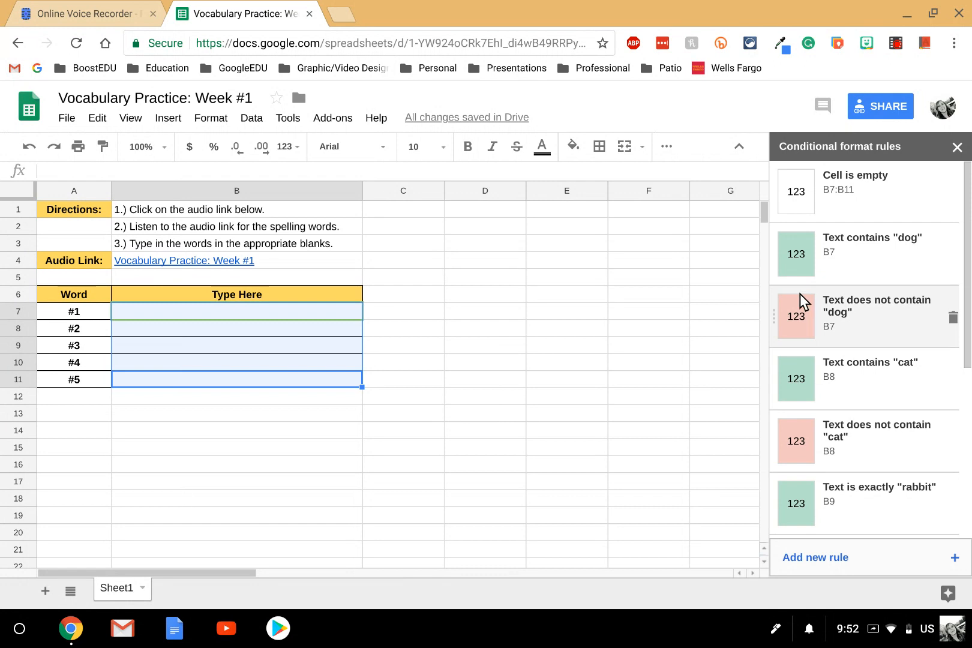
pyautogui.scroll(-5, 801, 293)
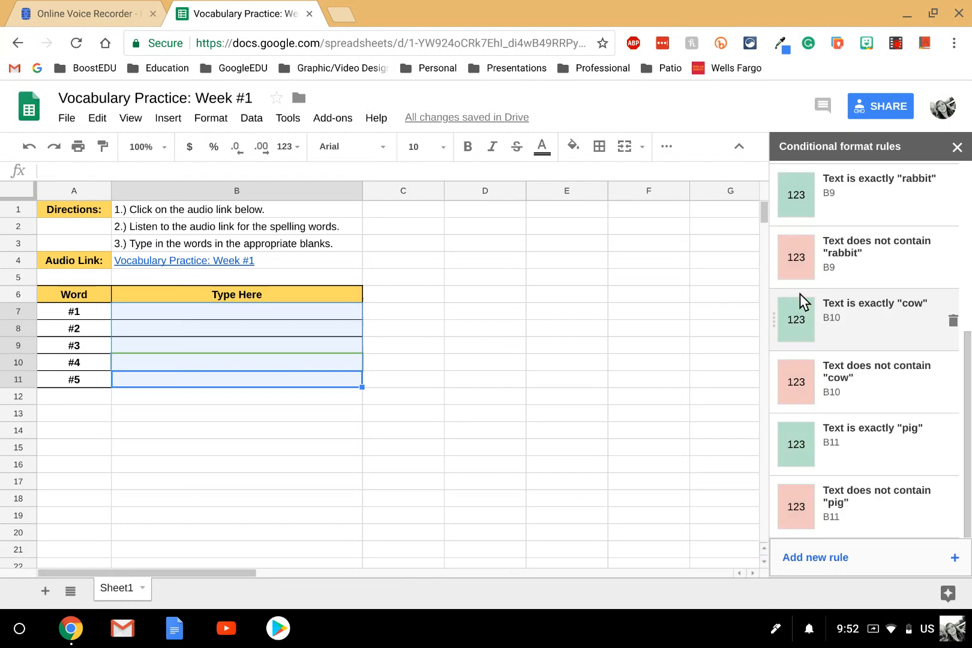
pyautogui.click(956, 149)
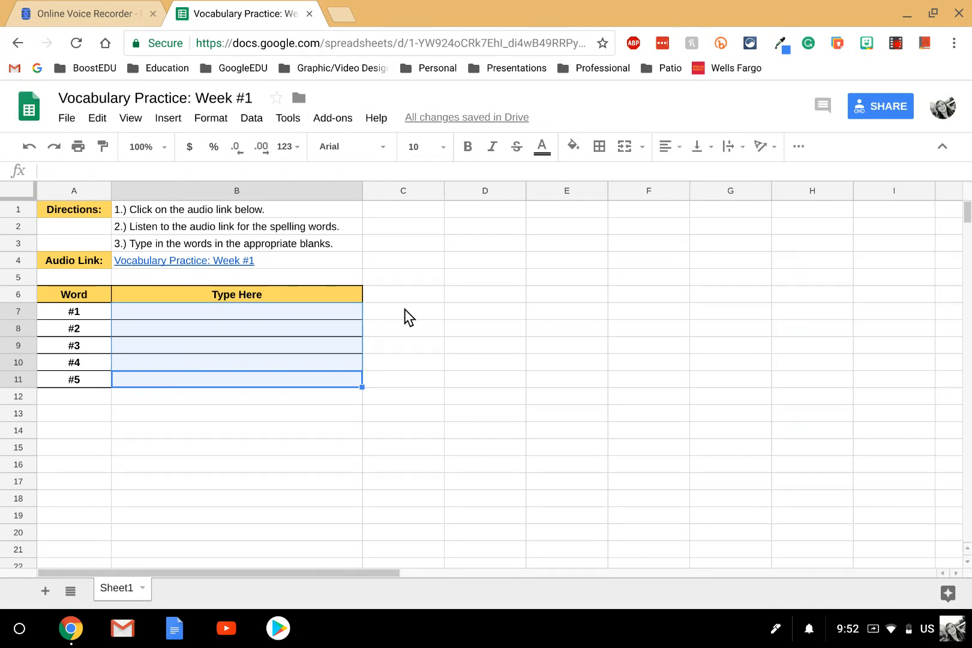
pyautogui.click(405, 309)
pyautogui.press('Left')
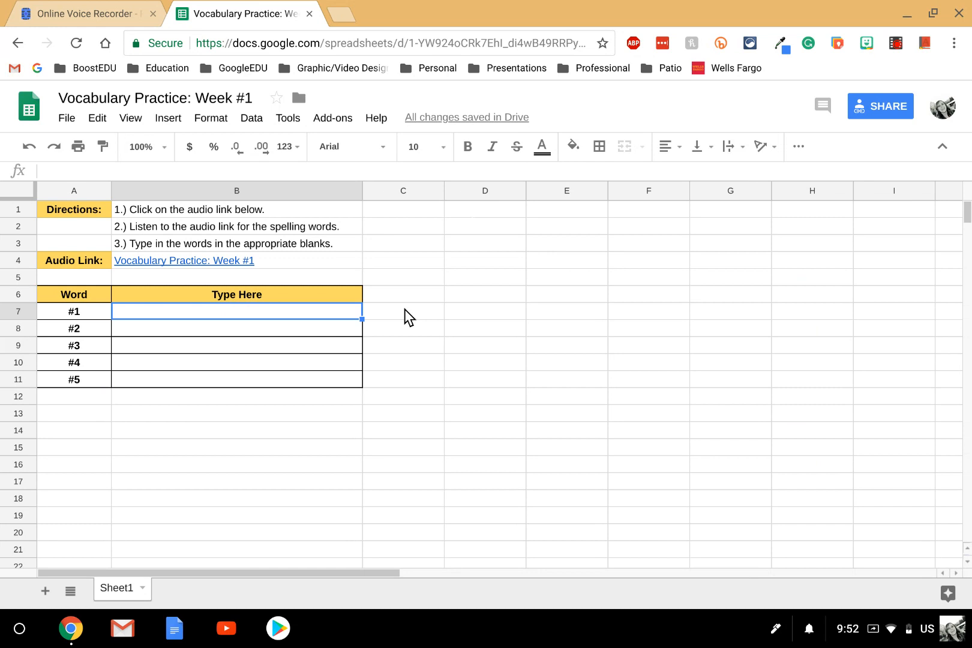